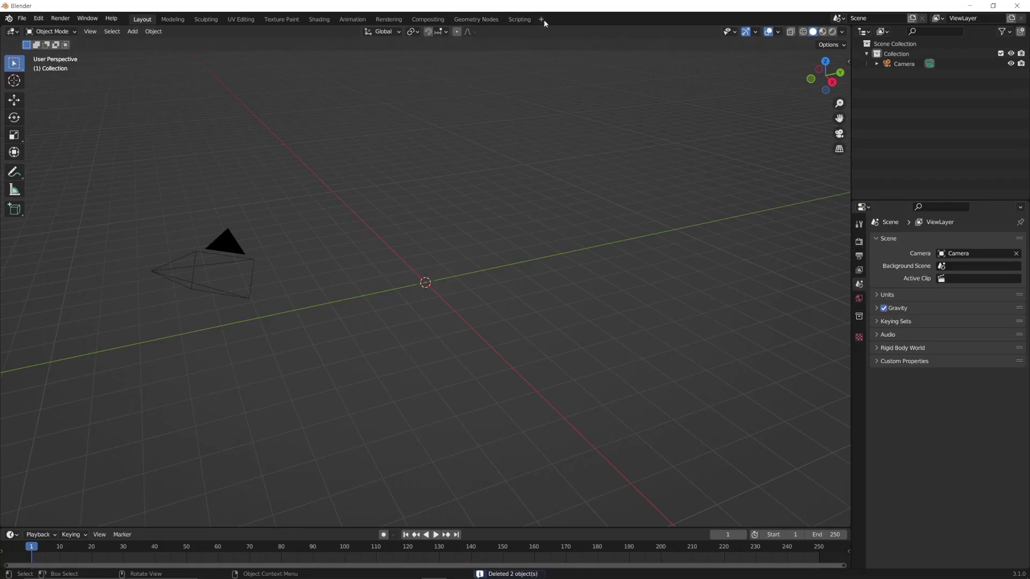
Add a Motion Tracking workspace to the project
left_click(542, 20)
mouse_move(529, 78)
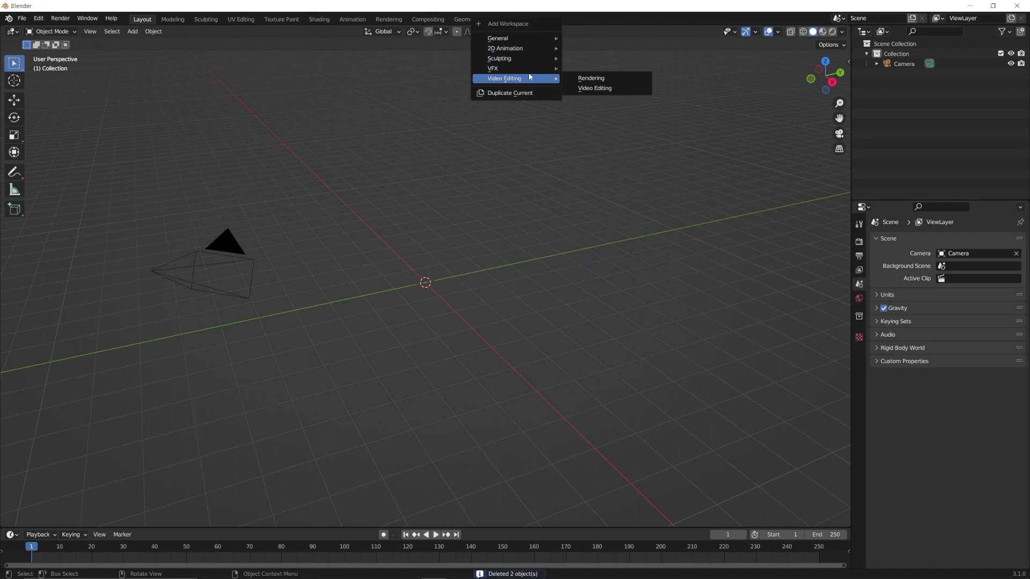
left_click(590, 79)
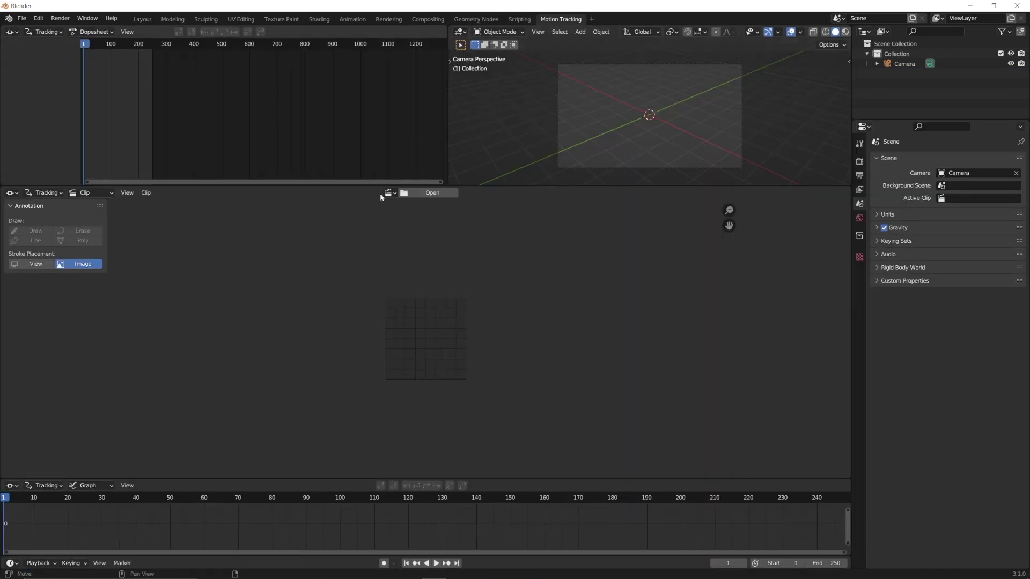
Load the footage tracprac.mp4 from the desktop's facial motion capture folder into the clip editor
left_click(421, 193)
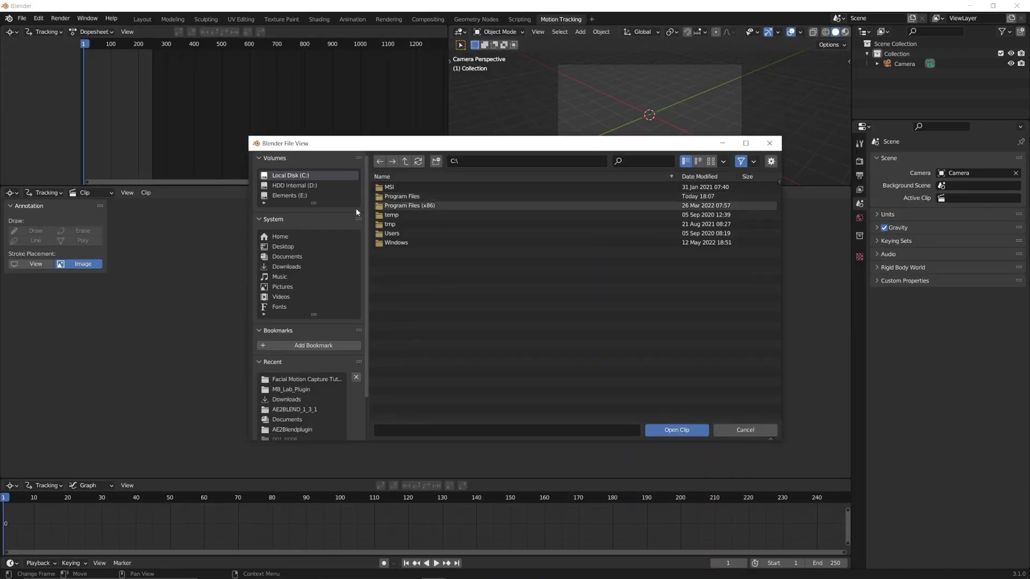
left_click(279, 248)
left_click(400, 215)
left_click(400, 217)
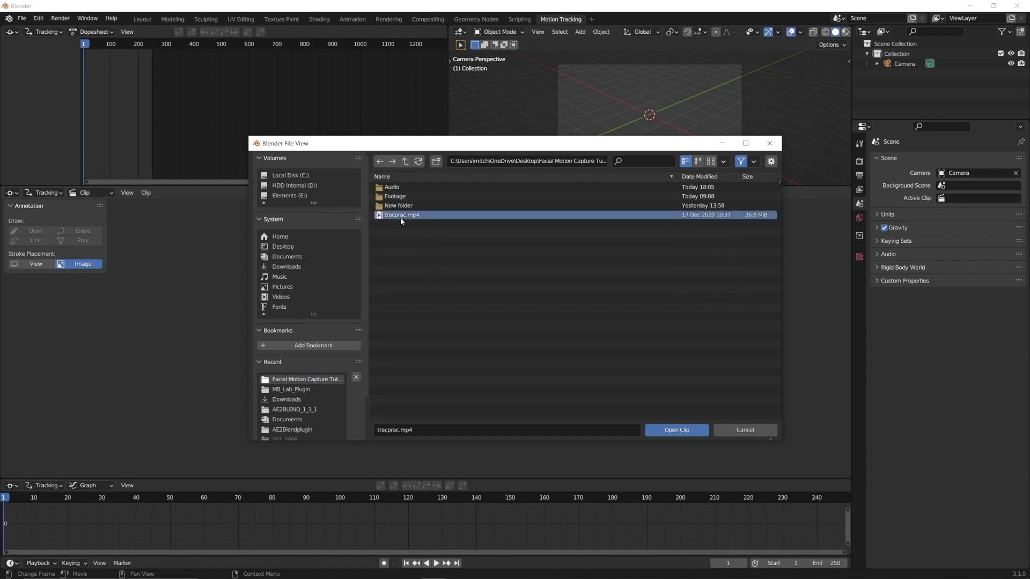
double_click(400, 217)
Place tracking markers on the dots painted across the forehead, cheeks, nose and around the mouth
left_click(469, 256, "ctrl")
left_click(375, 249, "ctrl")
left_click(419, 254, "ctrl")
left_click(509, 255, "ctrl")
left_click(451, 314, "ctrl")
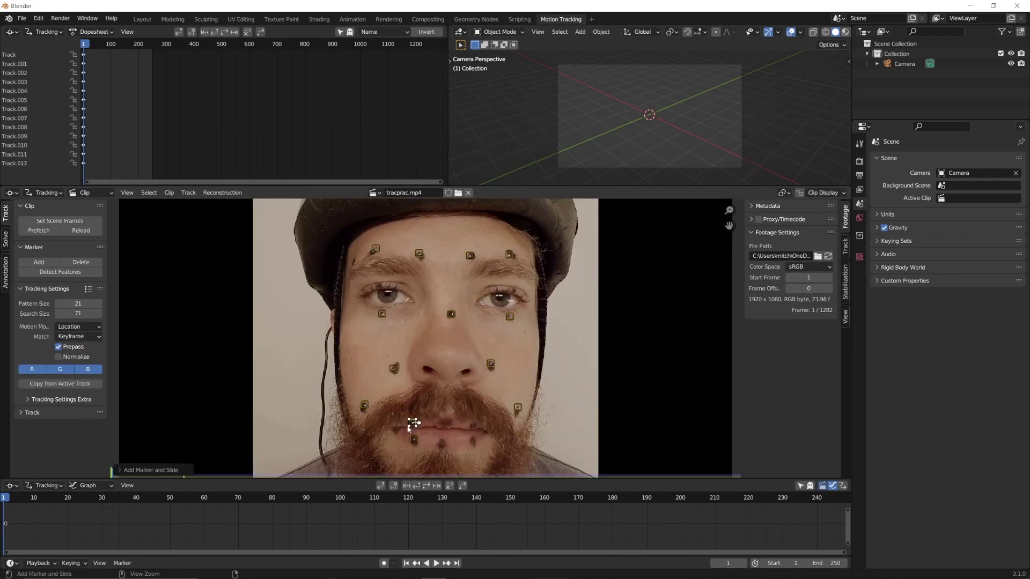
Select all facial markers, track them forward through the clip and go to frame 228
key("a")
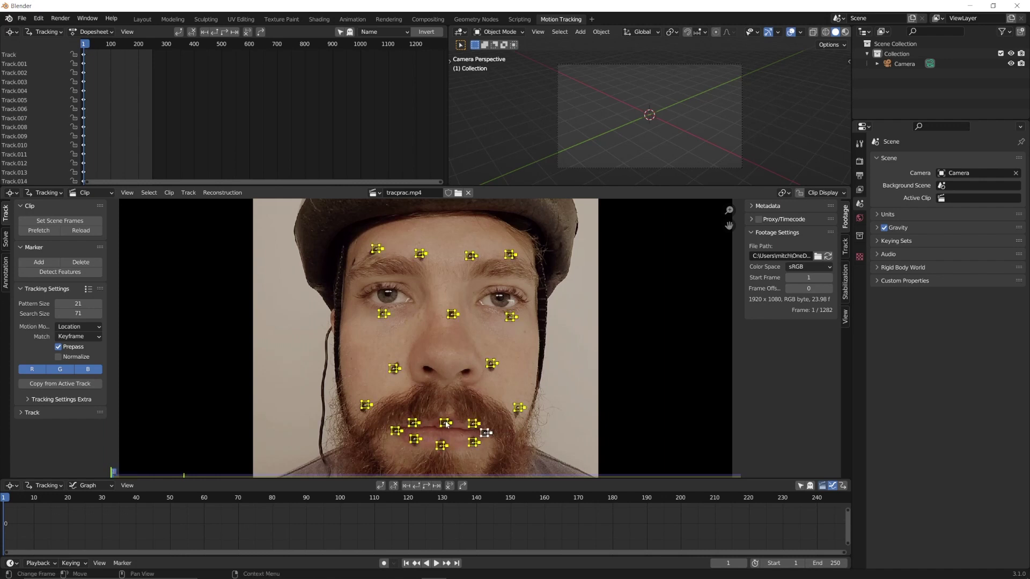
left_click(427, 486)
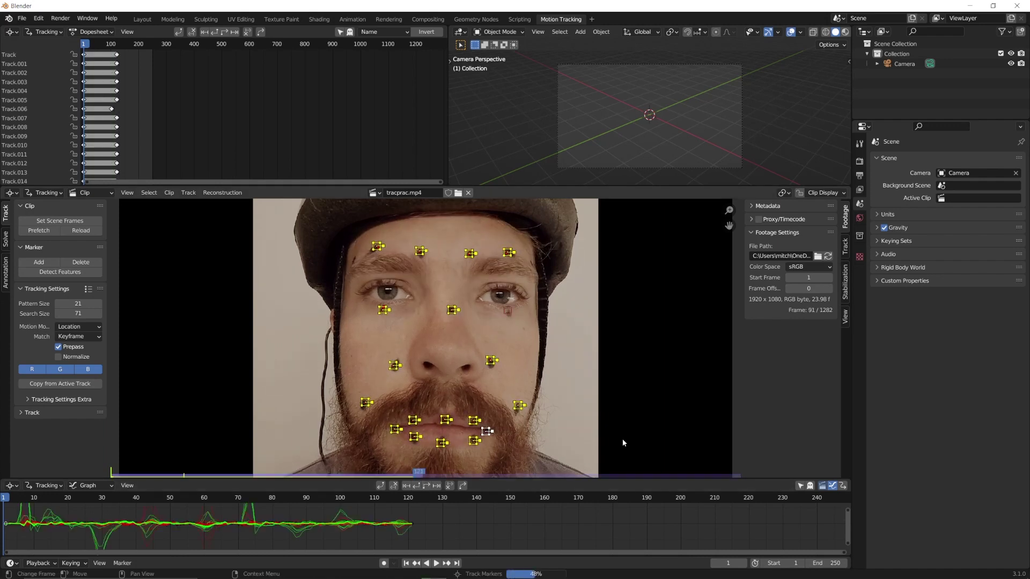
mouse_move(343, 499)
left_mouse_down()
mouse_move(309, 500)
mouse_move(776, 502)
left_mouse_up()
Select the successfully tracked markers, leaving out the two below the eyes, and lock them
left_click(377, 246)
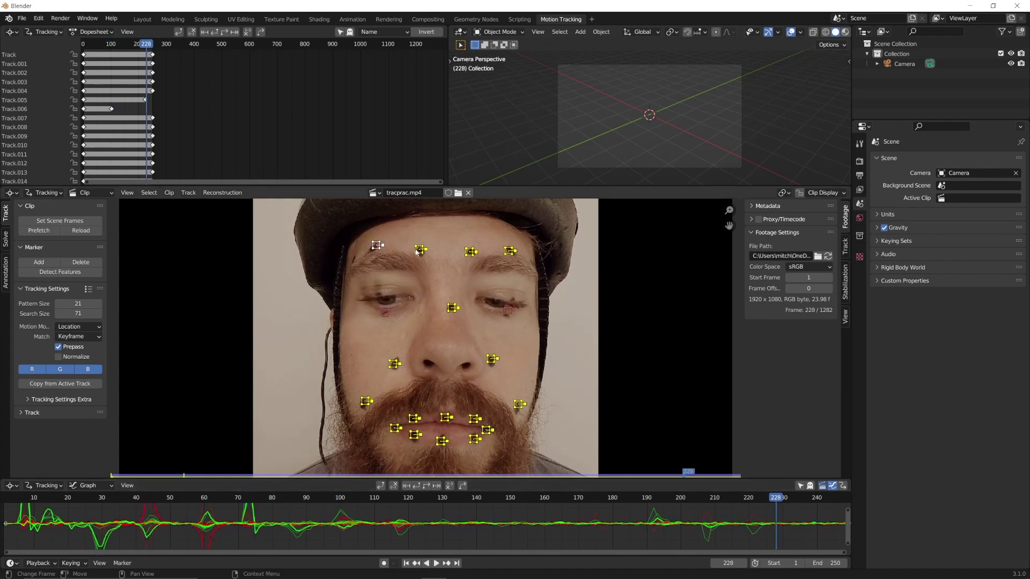
left_click(420, 250, "shift")
left_click(469, 252, "shift")
left_click(509, 251, "shift")
left_click(452, 308, "shift")
left_click(393, 364, "shift")
left_click(364, 401, "shift")
left_click(394, 428, "shift")
left_click(445, 417, "shift")
left_click(473, 418, "shift")
left_click(517, 404, "shift")
left_click(486, 429, "shift")
key("ctrl+l")
At frame 224, enlarge the marker below the subject's right eye and track it forward
left_click(383, 313)
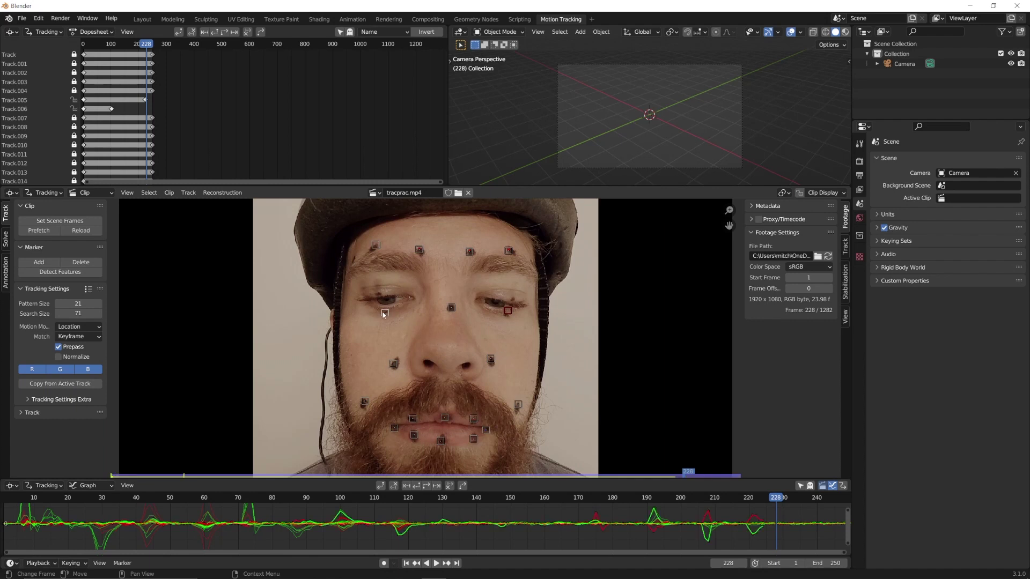
left_click_drag(770, 504, 762, 510)
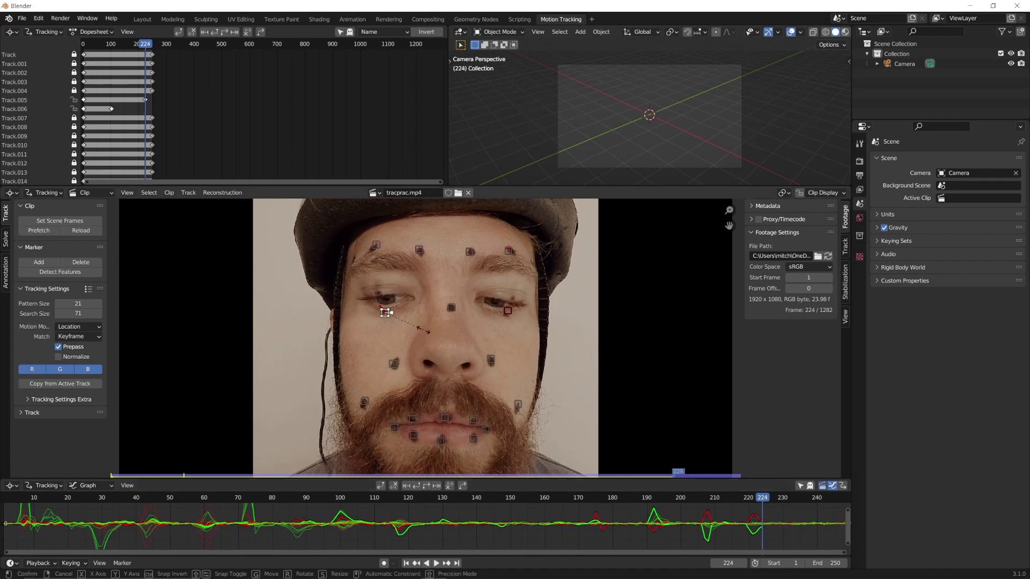
key("s")
left_click(453, 346)
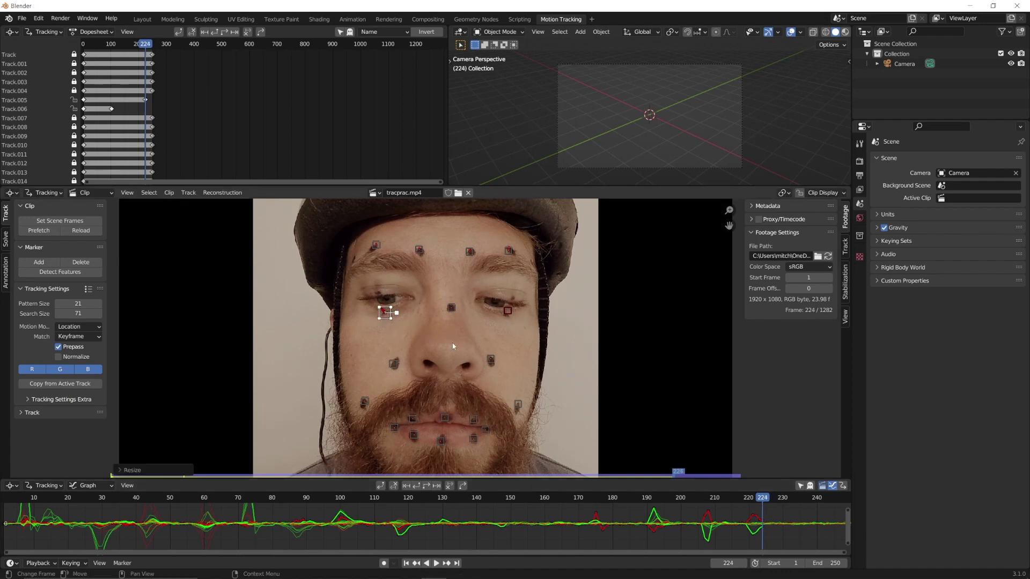
left_click(428, 486)
Enlarge the marker below the subject's right eye again where tracking was lost, track the remaining frames and lock it
left_click_drag(819, 503, 765, 518)
key("s")
left_click(604, 464)
left_click(430, 486)
key("ctrl+l")
At frame 102, enlarge the marker below the subject's left eye and track it forward
left_click(507, 311)
mouse_move(349, 498)
left_mouse_down()
mouse_move(329, 481)
mouse_move(358, 482)
left_mouse_up()
left_click(508, 309)
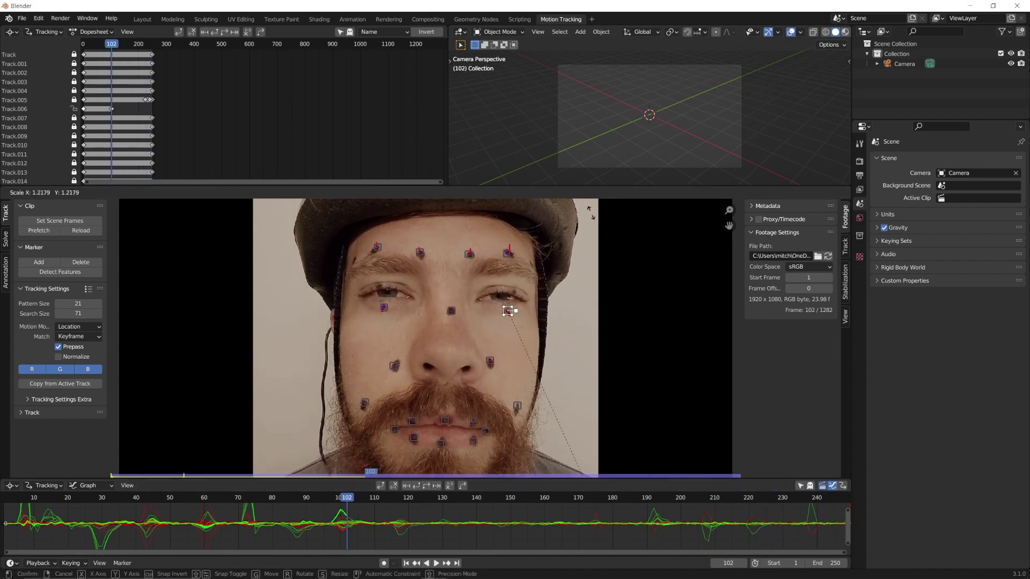
key("ctrl+t")
At frame 221, enlarge the marker below the subject's left eye further and track the remaining frames
key("s")
left_click(608, 450)
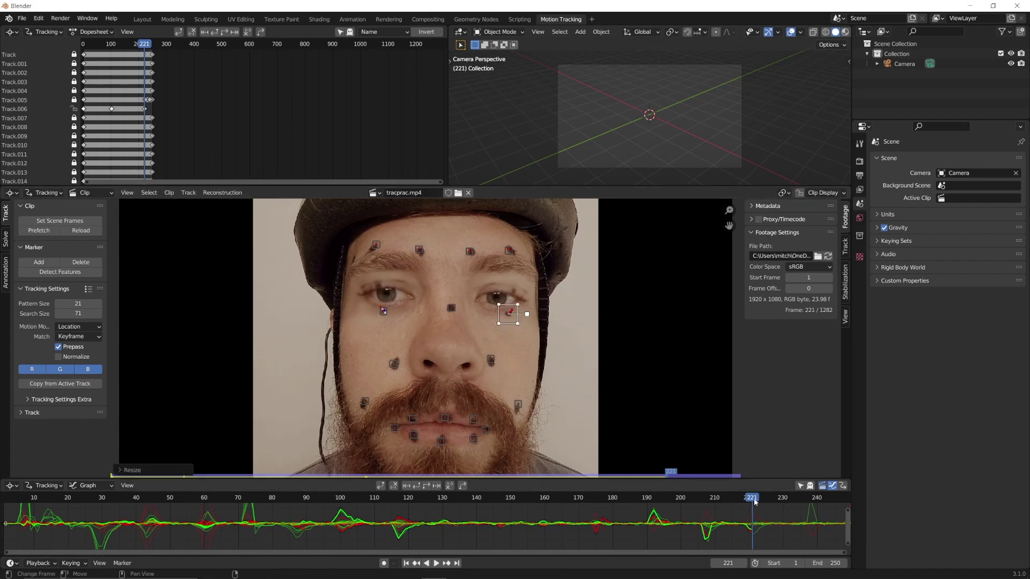
left_click(427, 486)
left_click_drag(739, 497, 488, 492)
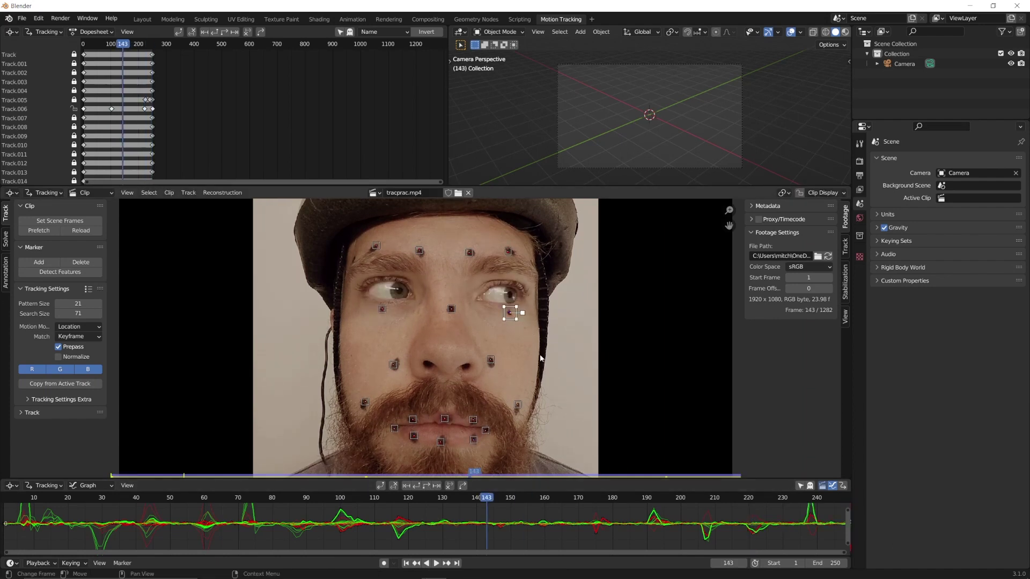
Link empties to the facial tracks so they exist as objects in the 3D scene
left_click(222, 193)
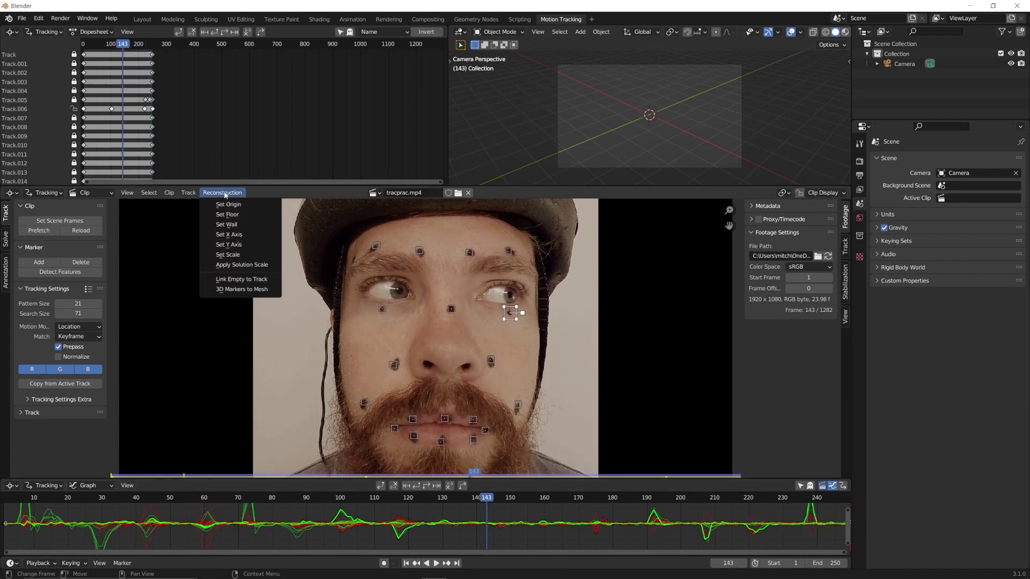
left_click(246, 281)
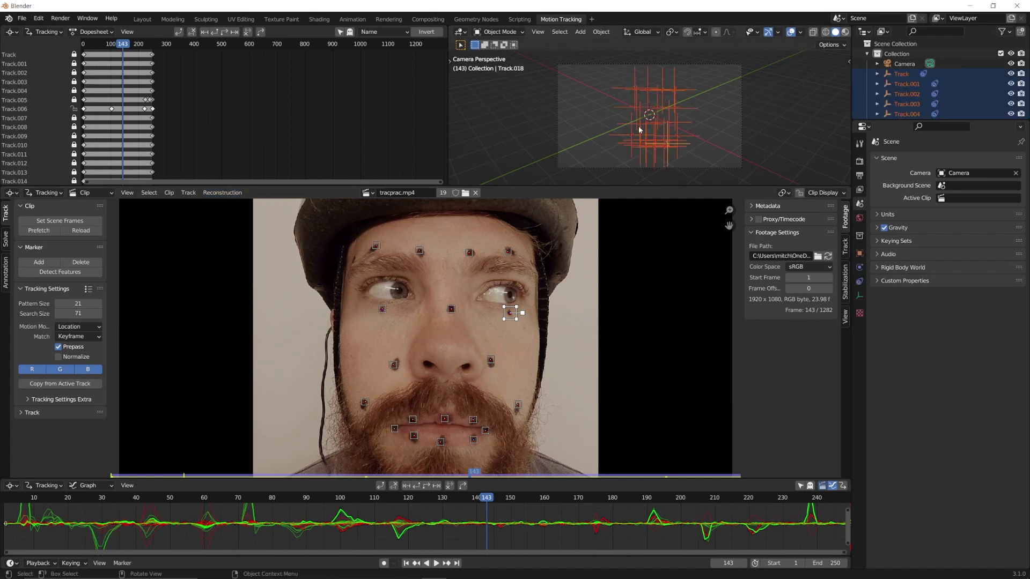
middle_click_drag(648, 127, 676, 119)
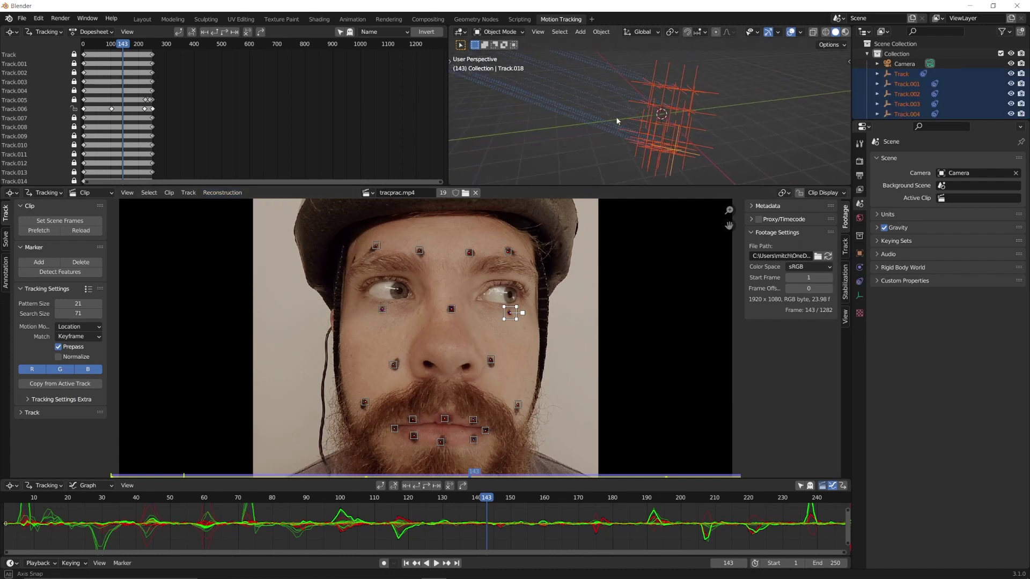
Return to the Layout workspace and import tracprac.mp4 as an image plane
left_click(142, 19)
mouse_move(334, 268)
middle_mouse_down()
mouse_move(366, 275)
mouse_move(326, 271)
middle_mouse_up()
key("shift+a")
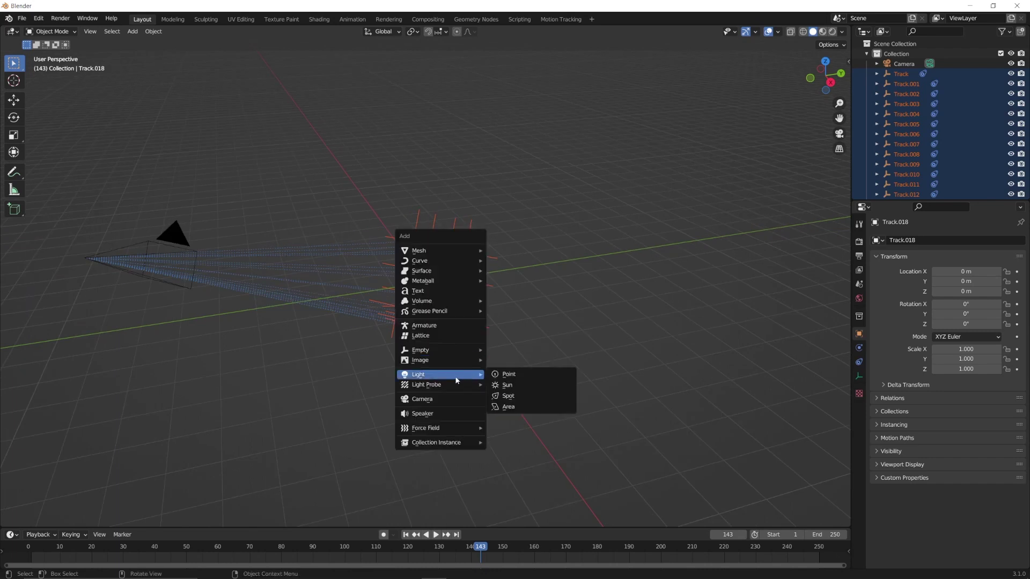
mouse_move(461, 361)
left_click(521, 382)
left_click(322, 246)
double_click(392, 217)
double_click(391, 253)
Set the viewport shading to Material Preview so the footage shows on the plane
scroll(391, 255, "up", 2)
left_click(822, 31)
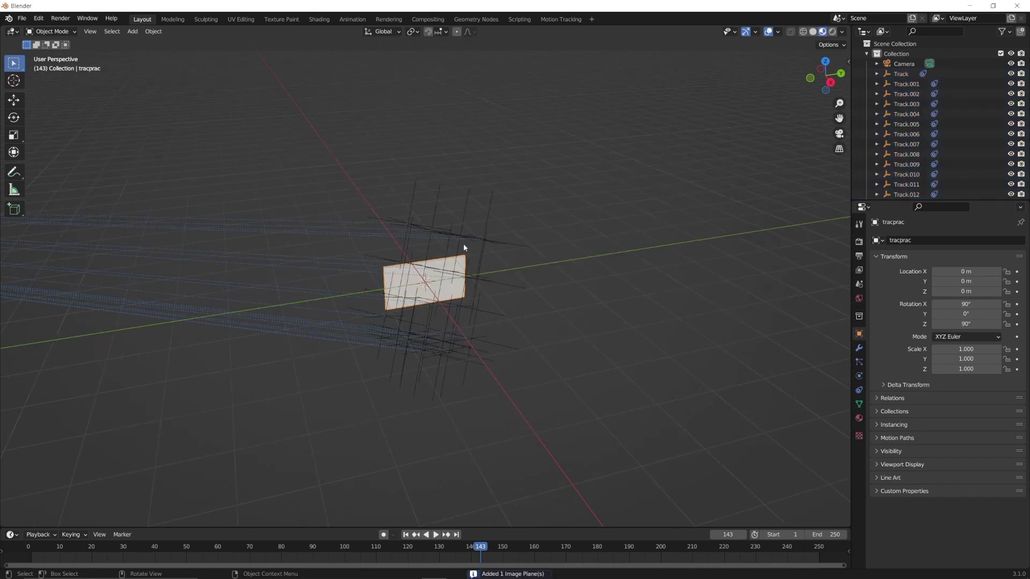
scroll(558, 385, "up", 3)
Add a Copy Location constraint to the footage plane with Camera as its target
left_click(859, 376)
left_click(858, 390)
left_click(894, 241)
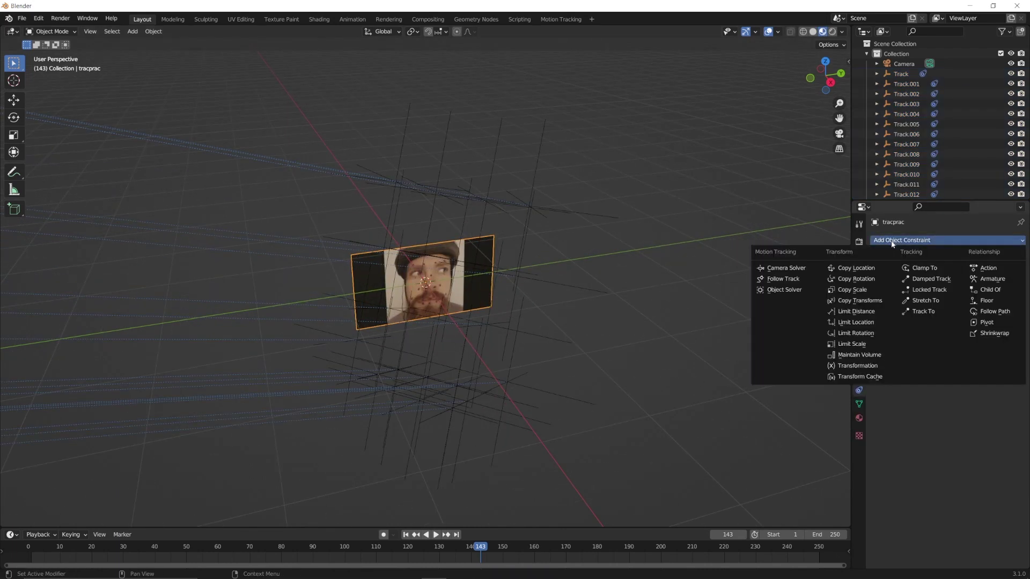
left_click(857, 268)
left_click(959, 272)
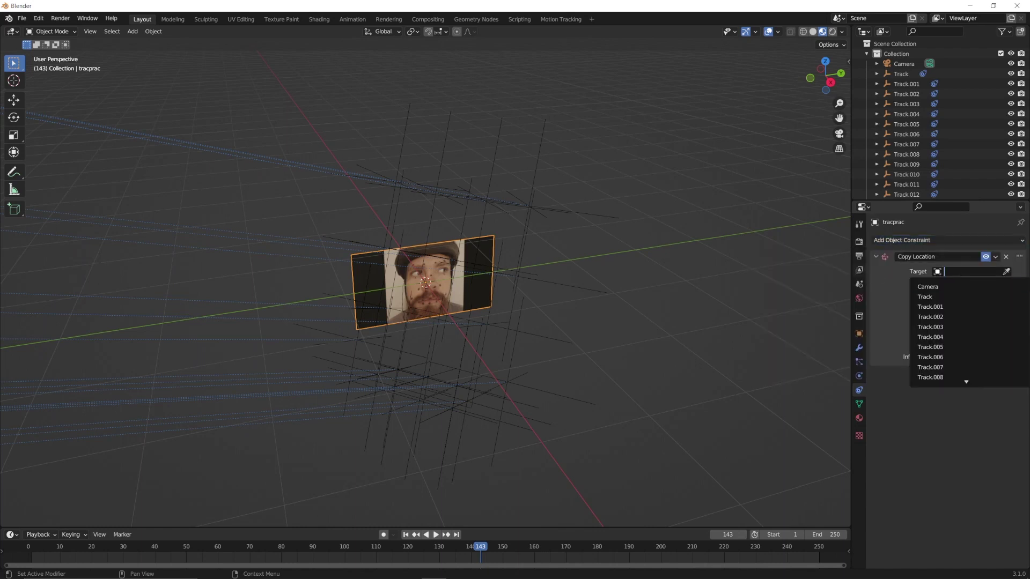
left_click(918, 285)
Add a Copy Rotation constraint to the footage plane with Camera as its target
left_click(911, 241)
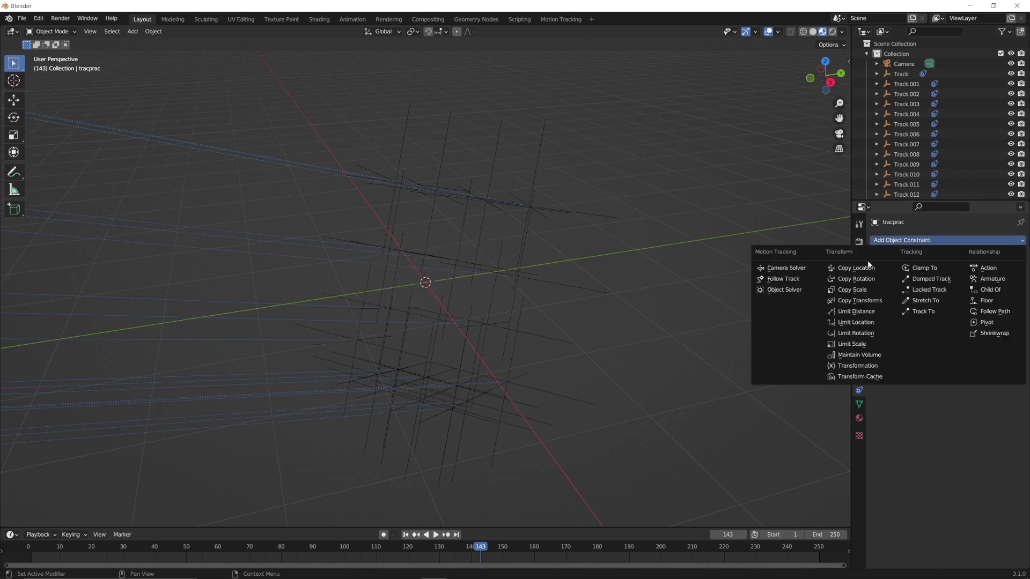
left_click(857, 279)
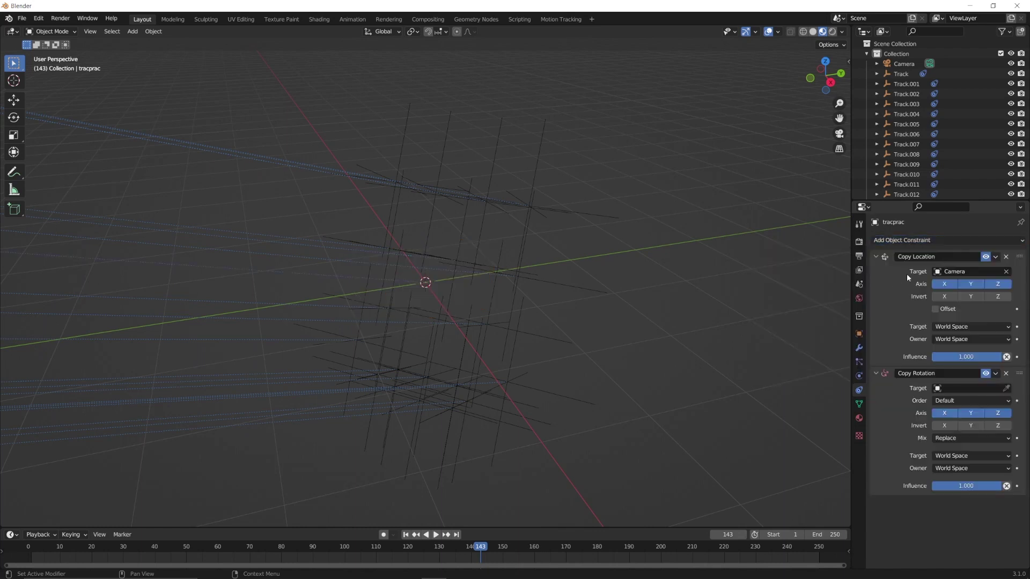
left_click(947, 388)
left_click(939, 405)
In Edit Mode, move the footage plane's mesh along its local Z axis, out in front of the camera origin
scroll(542, 333, "down", 5)
mouse_move(536, 335)
middle_mouse_down()
mouse_move(513, 340)
mouse_move(523, 338)
middle_mouse_up()
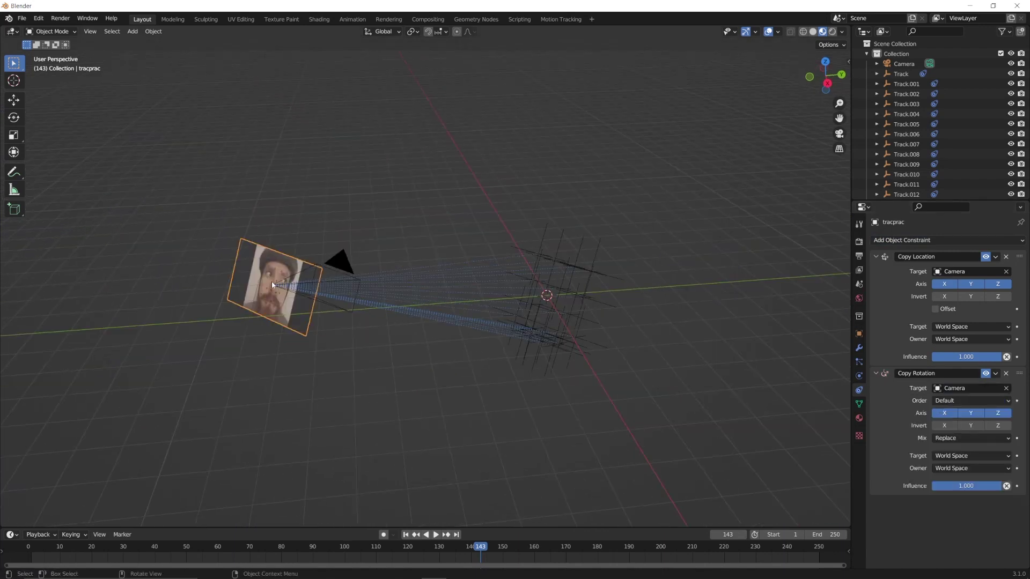
left_click(47, 32)
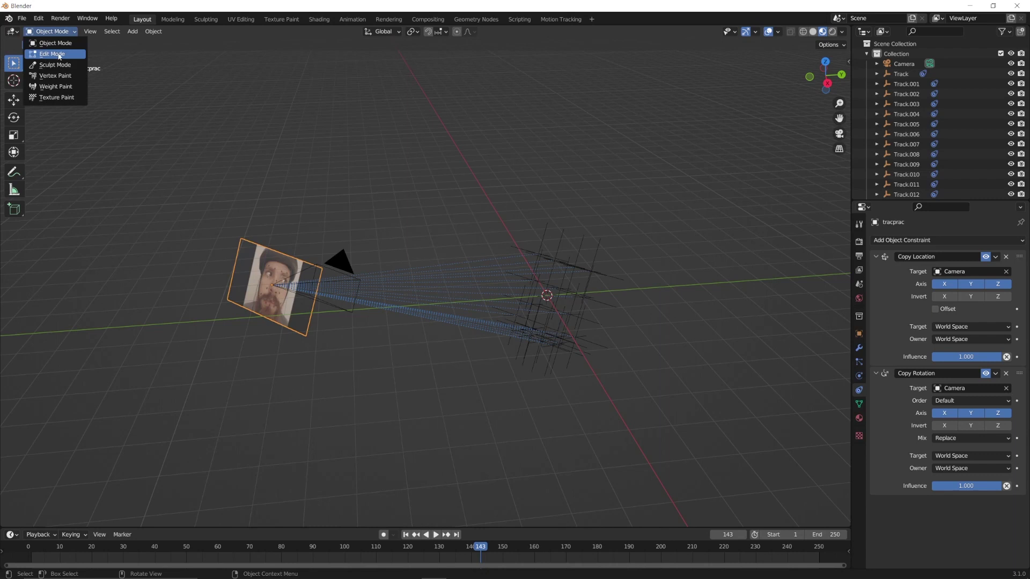
left_click(59, 54)
scroll(309, 275, "up", 3)
scroll(308, 275, "down", 1)
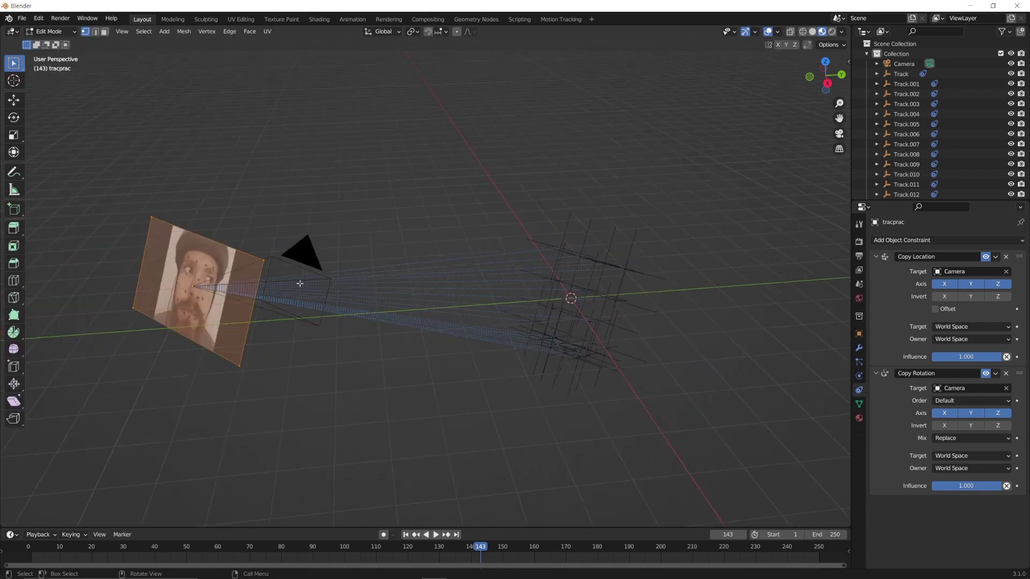
key("g")
key("z")
key("z")
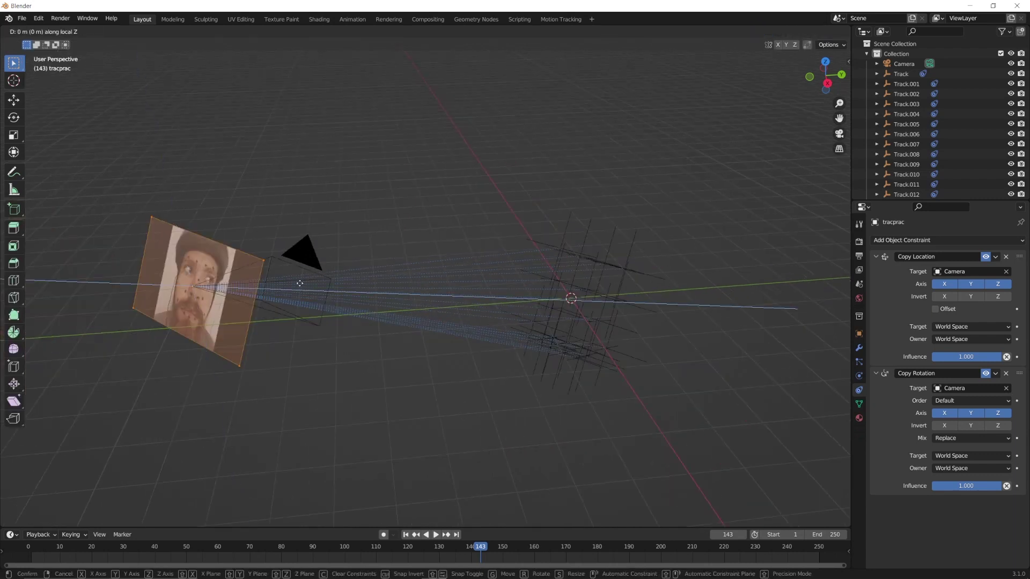
left_click(359, 288)
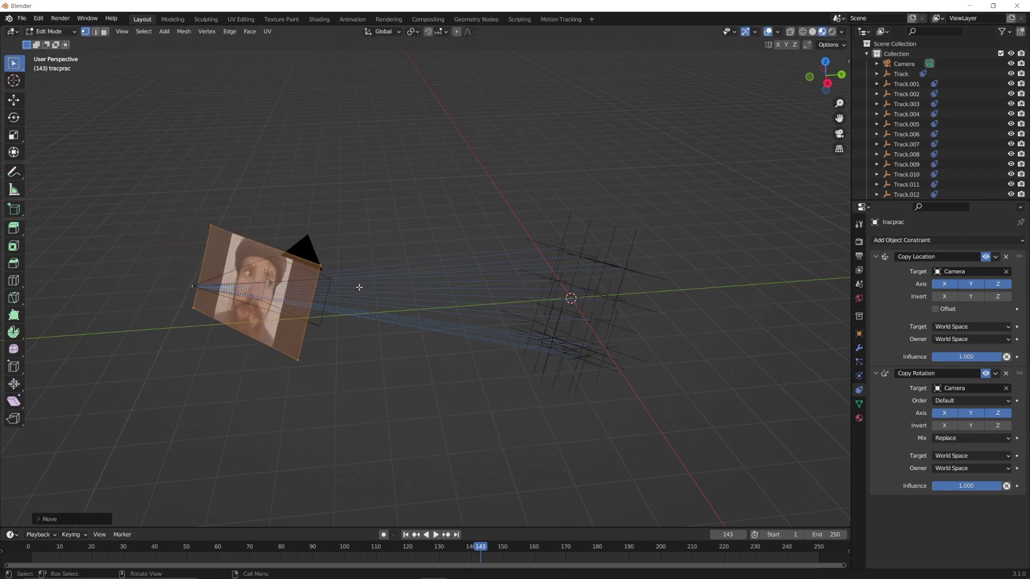
In camera view, move the plane's mesh along local Z until it exactly fills the camera frame
key("KP_0")
key("g")
key("z")
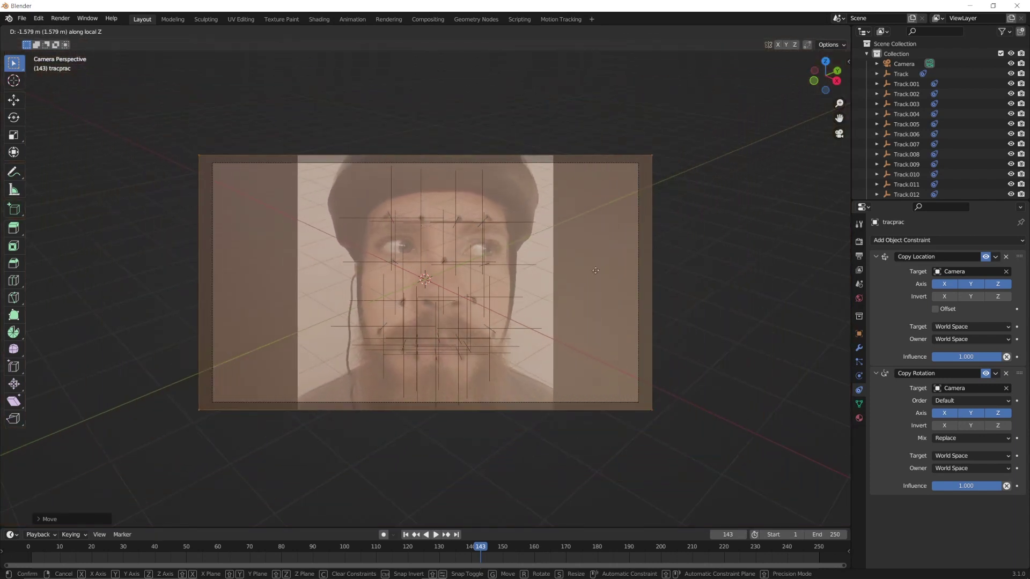
left_click(554, 249)
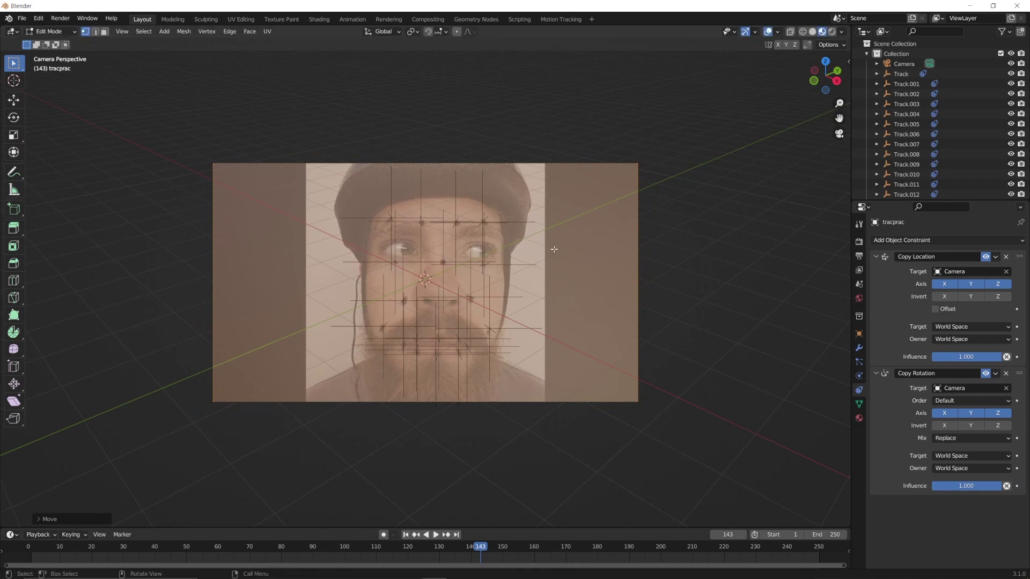
Return to Object Mode and clear the camera's location and rotation
middle_click_drag(720, 301, 424, 354)
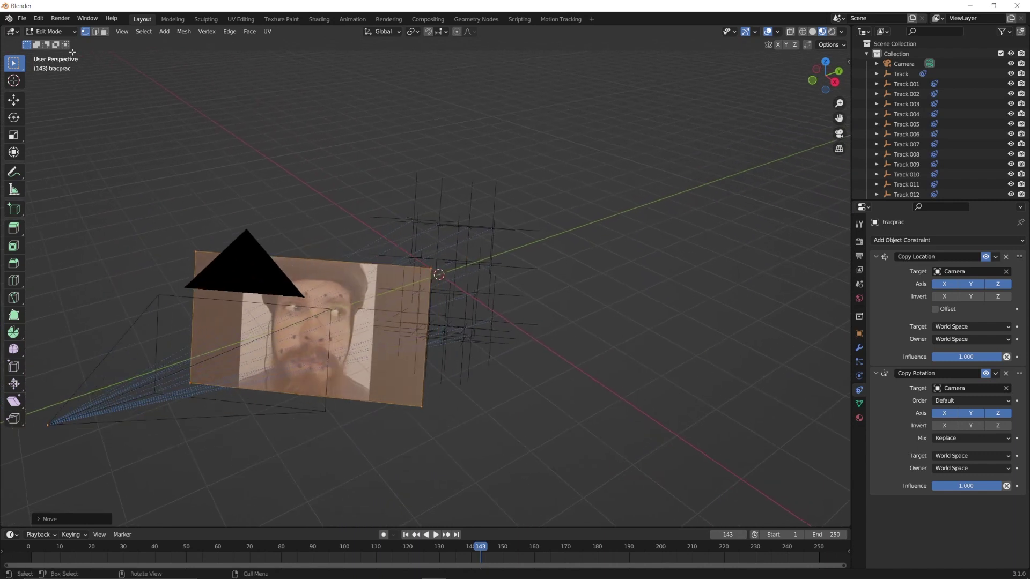
left_click(50, 31)
left_click(51, 43)
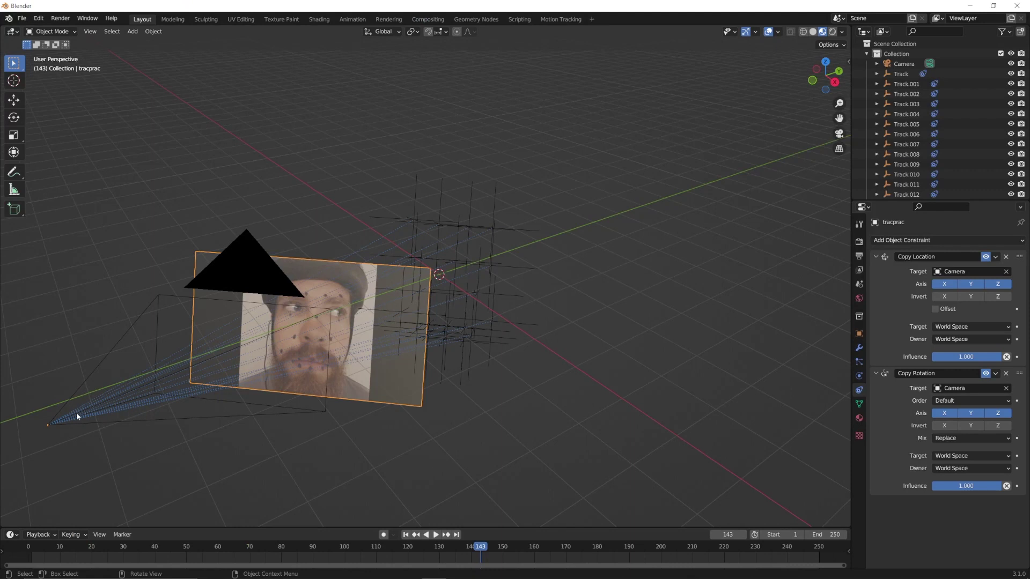
left_click(60, 417)
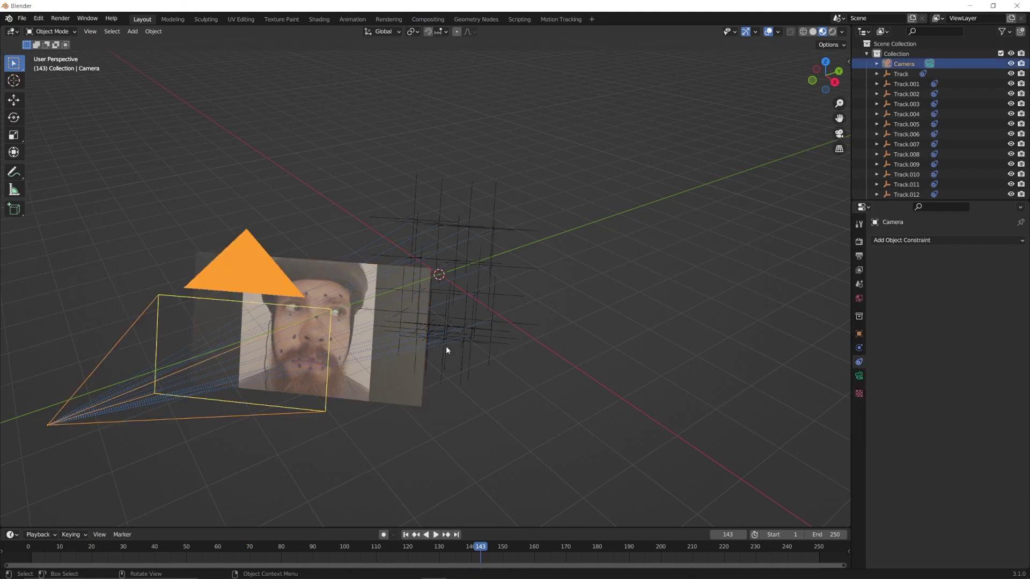
key("alt+g")
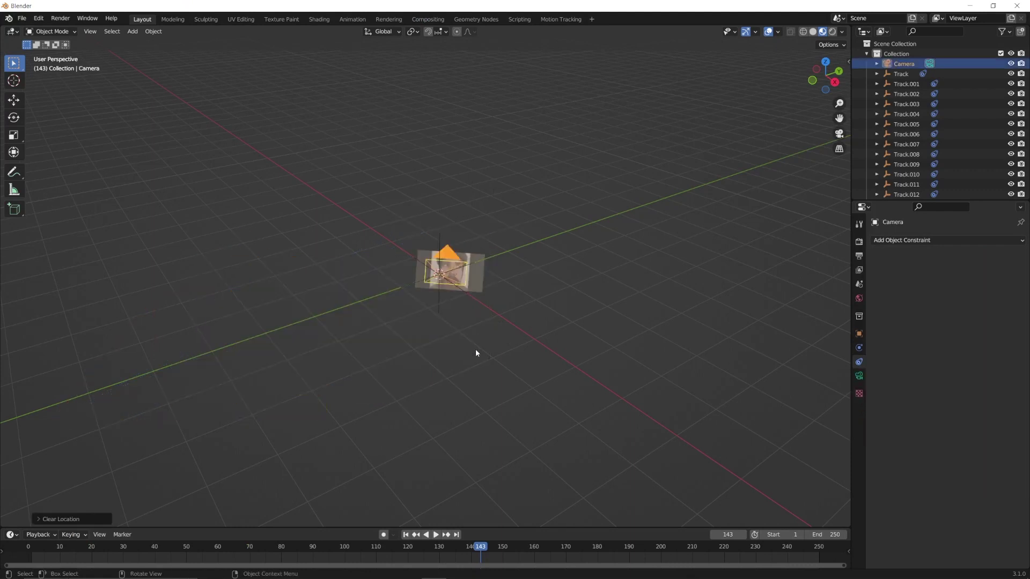
key("alt+r")
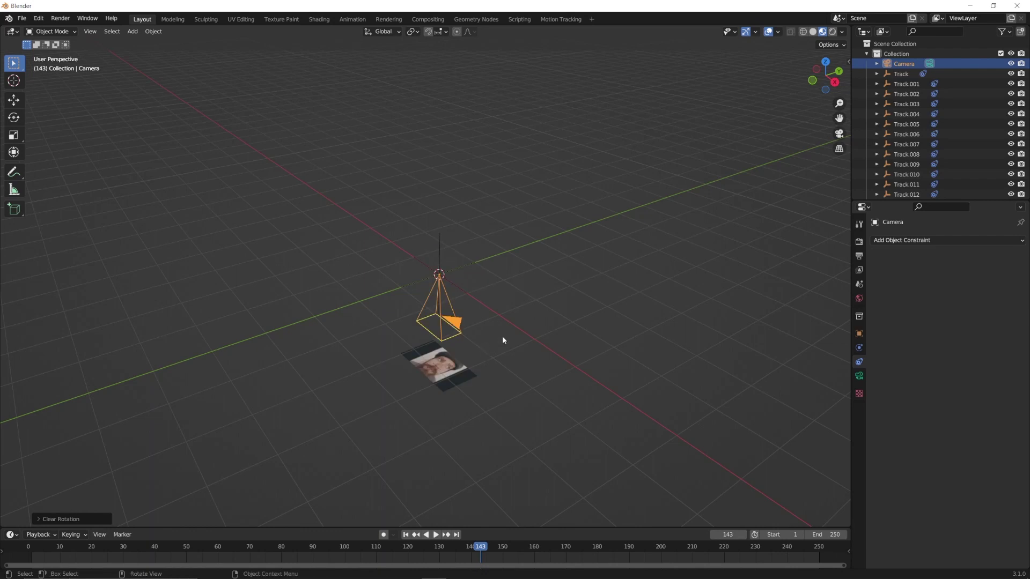
Move the camera about 1.39 m up along the global Z axis, then look through the camera
key("KP_1")
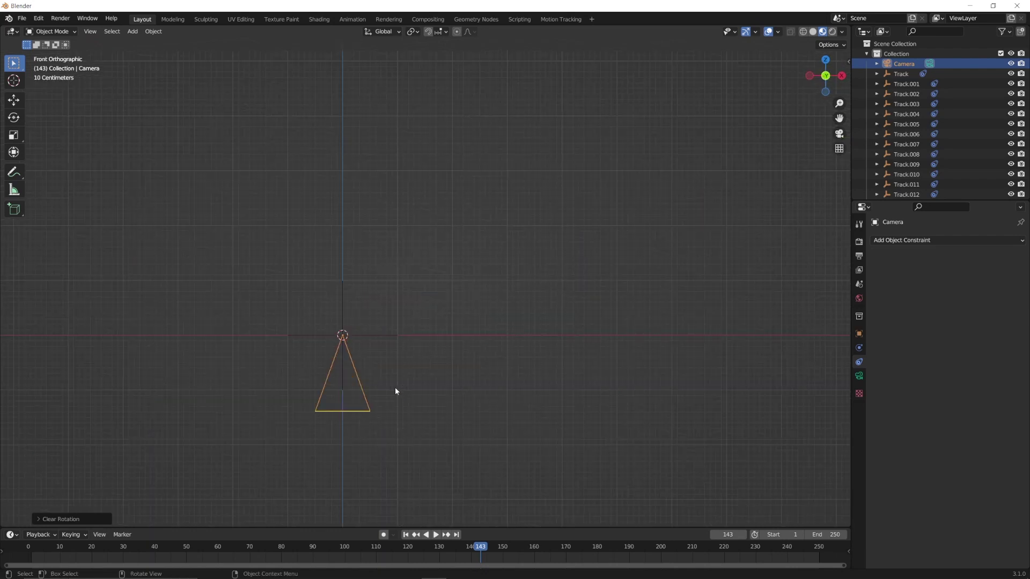
key("g")
key("z")
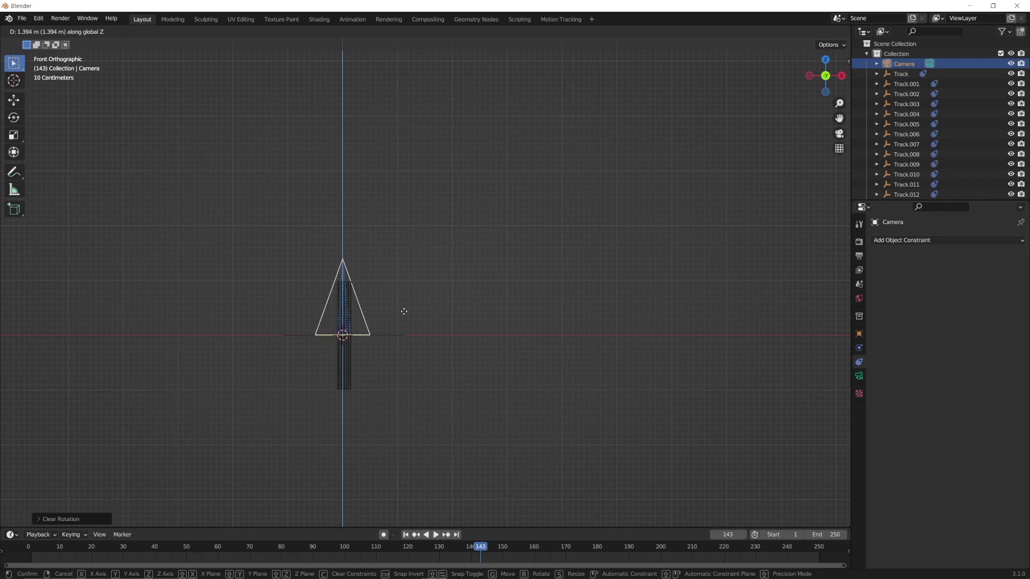
left_click(404, 311)
middle_click_drag(384, 362, 361, 396)
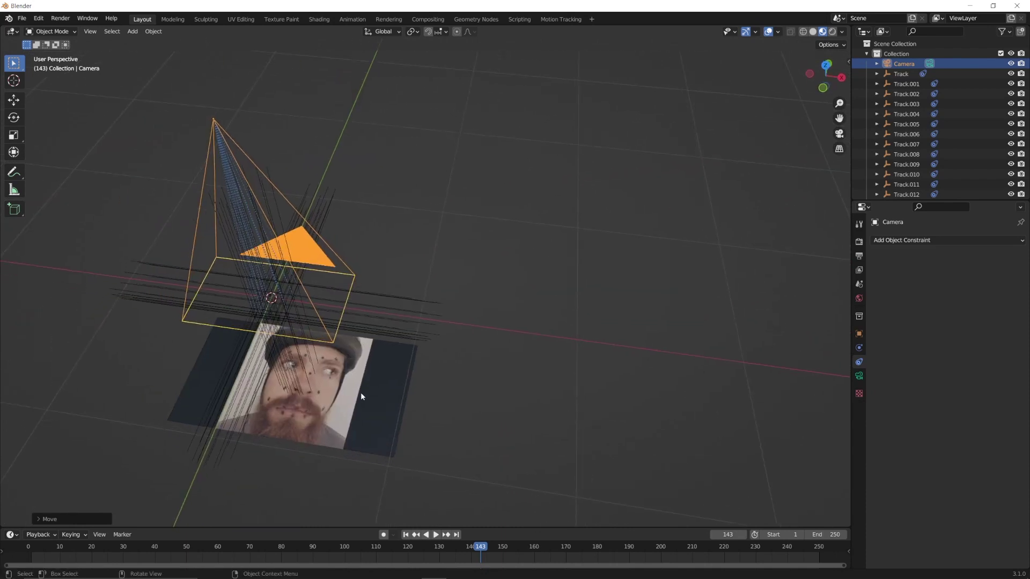
key("KP_0")
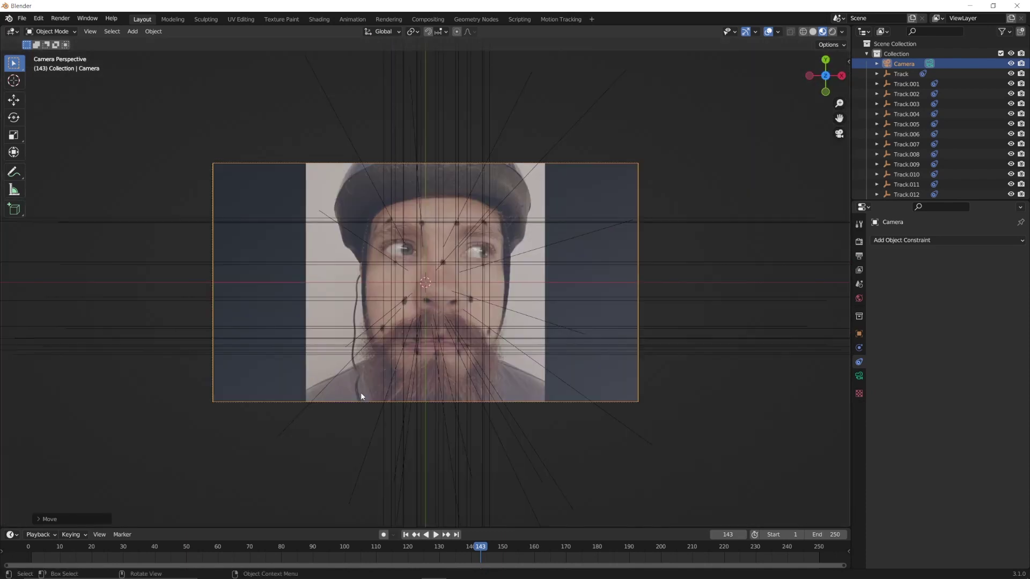
Select all the tracking empties from Track to Track.018 and scale them down to small crosses on the facial markers
left_click(901, 75)
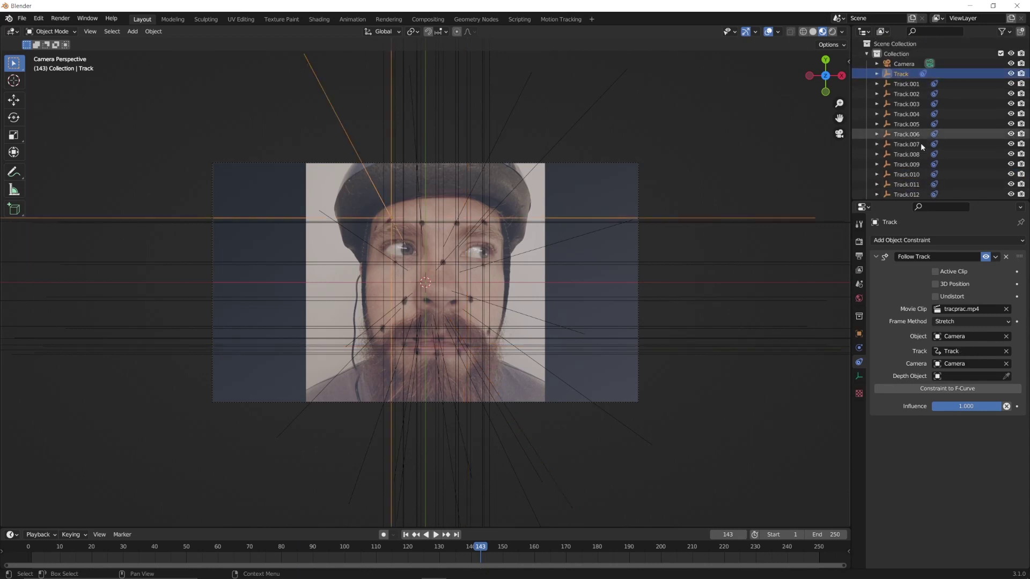
scroll(912, 161, "down", 3)
left_click(903, 181, "shift")
key("s")
mouse_move(433, 291)
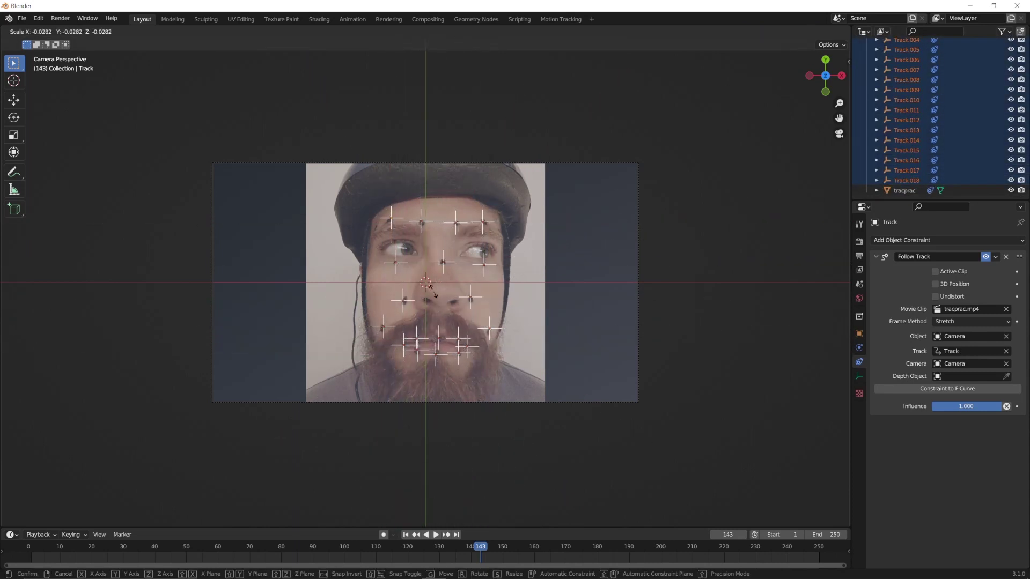
left_click(436, 294)
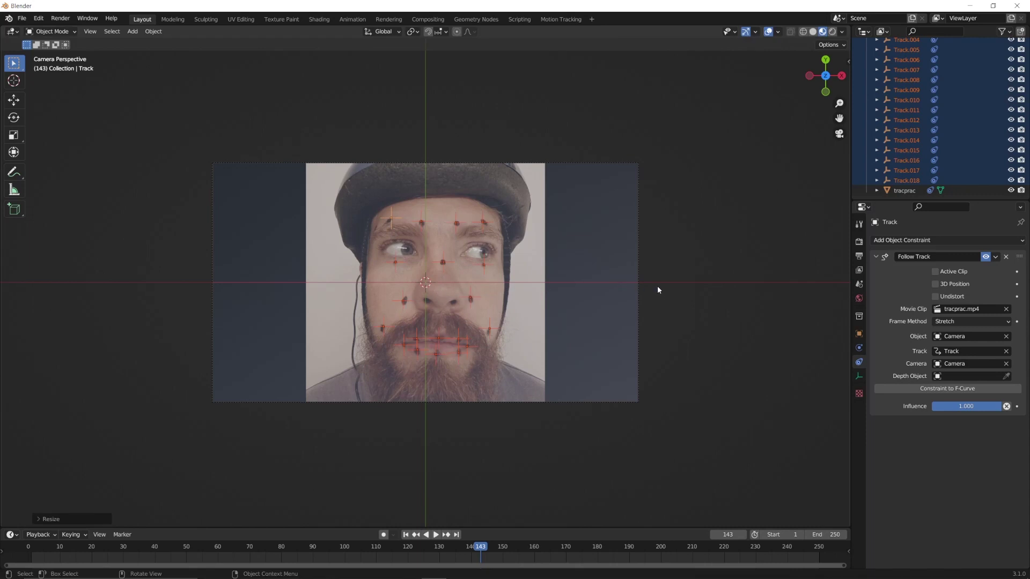
Rename the four eyebrow empties upper_eyebrow_right, inner_eyebrow_right, inner_eyebrow_left and upper_eyebrow_left to match their markers
scroll(906, 113, "up", 3)
double_click(901, 74)
type("upper_eyebrow_right")
key("Return")
double_click(904, 74)
type("inner_eyebrow_right")
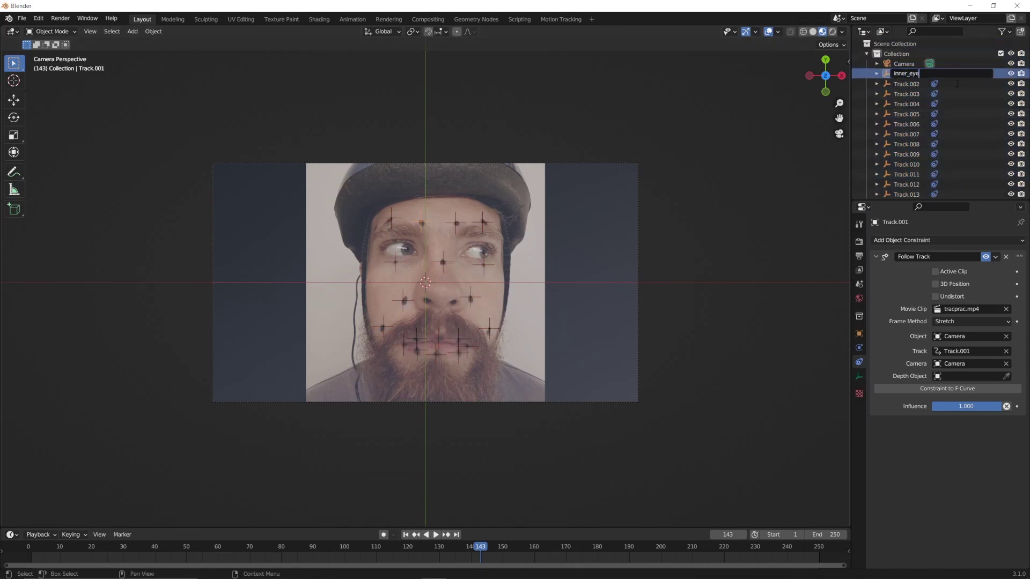
key("Return")
left_click(904, 86)
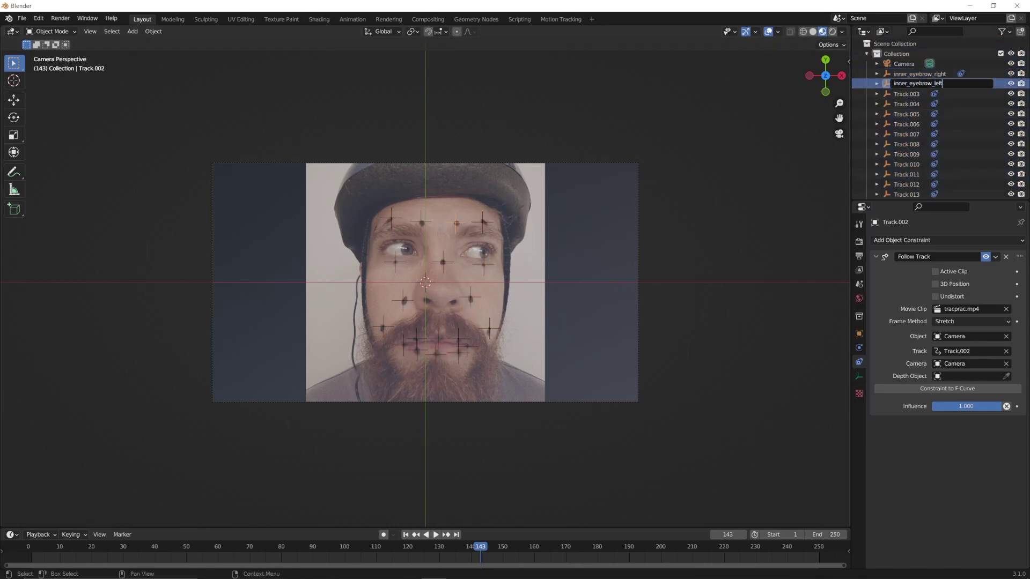
double_click(906, 94)
type("upp")
key("Return")
Rename the empties under the eyes and on the nose lower_eyelid_right, lower_eyelid_left and nose
left_click(392, 263)
double_click(907, 103)
type("lower_eyelid_right")
key("Return")
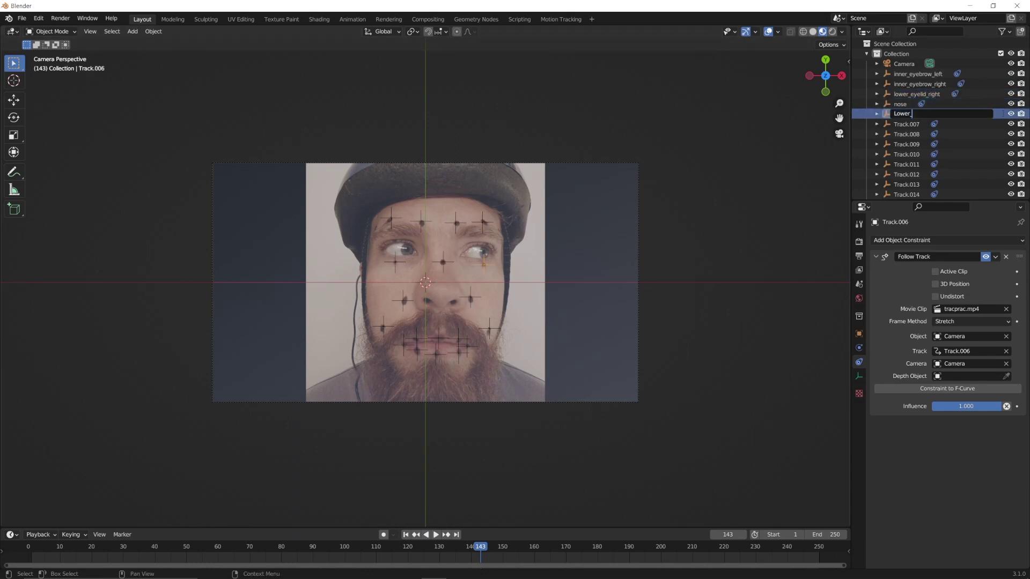
key("Return")
Rename the empties on either side of the nostrils snarl_right and snarl_left
left_click(471, 298)
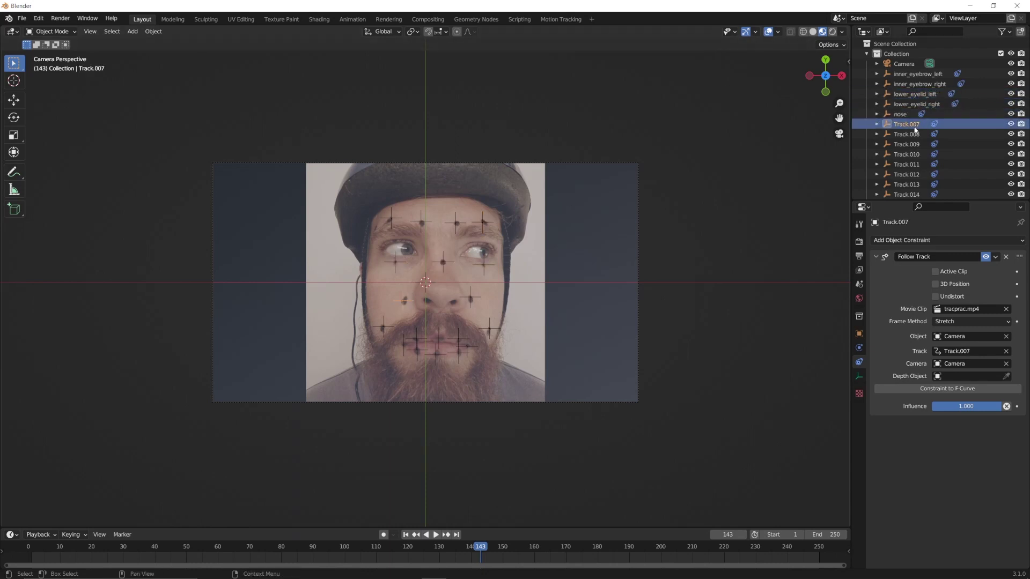
key("F2")
type("snarl_left")
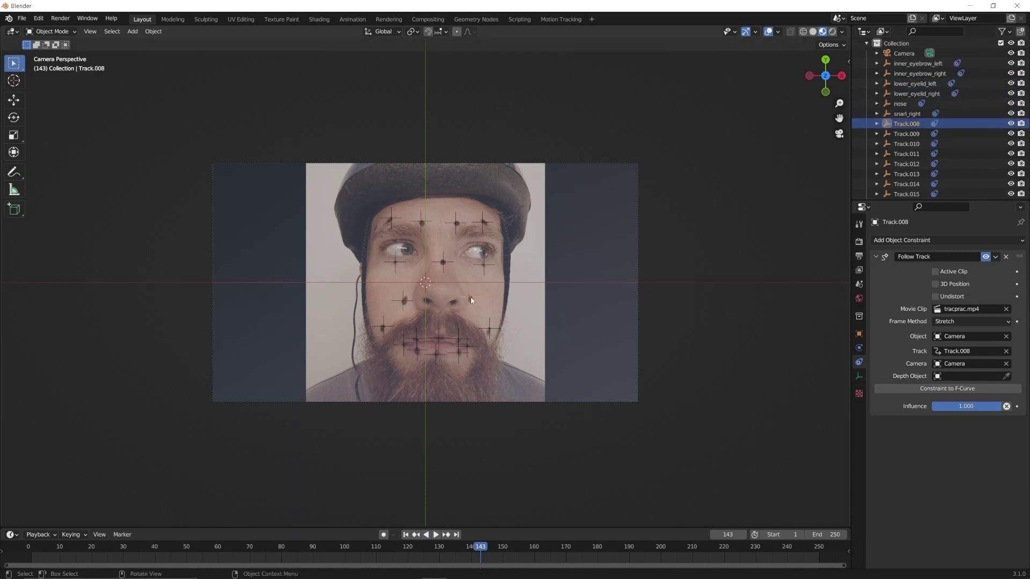
key("Return")
Rename the two cheek empties cheek_right and cheek_left
left_click(382, 327)
key("F2")
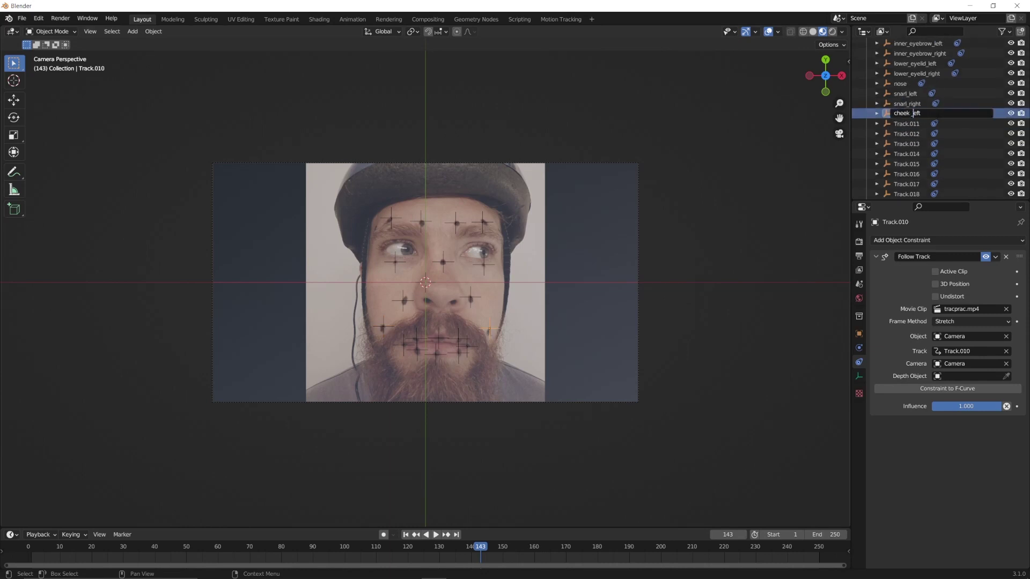
key("Left")
key("BackSpace")
key("Return")
scroll(935, 98, "up", 4)
scroll(934, 98, "down", 3)
Rename the empty at the centre of the upper lip upper_lip_middle
left_click(438, 338)
scroll(906, 125, "down", 4)
double_click(907, 124)
type("upper_lip_middle")
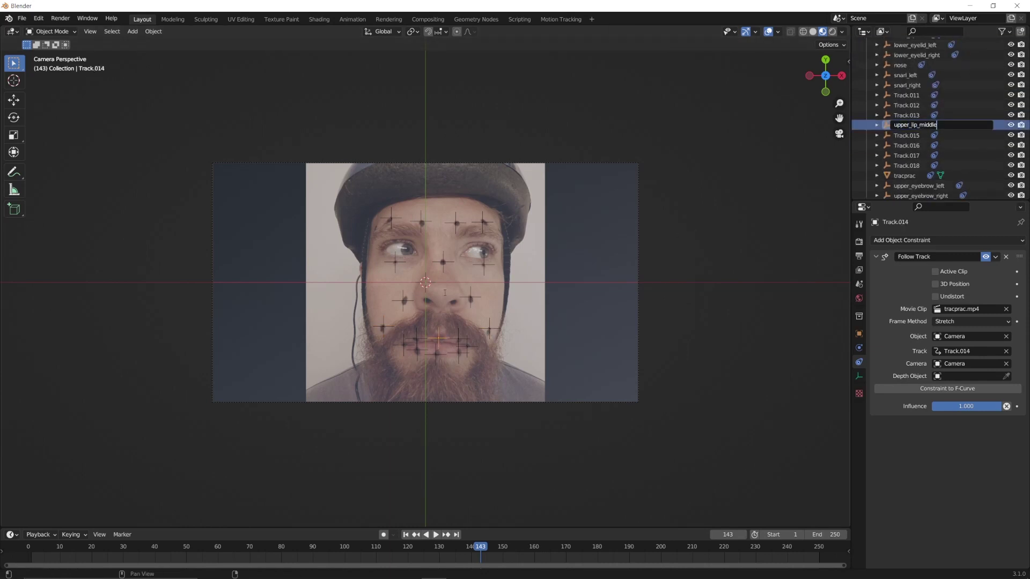
key("Return")
Rename the empties along the lower lip lower_lip_right, lower_lip_middle and lower_lip_left
left_click(416, 350)
key("F2")
type("lower_lip_right")
key("Return")
left_click(458, 353)
key("F2")
type("lower_lip_left")
key("Return")
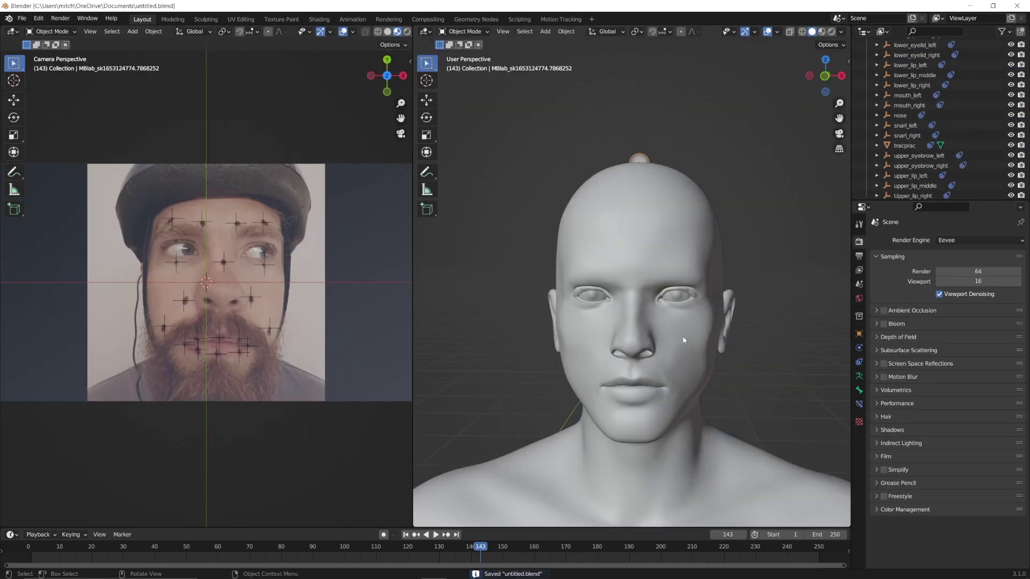
Add a driver to the value of the character mesh's Expressions_browOutVertL_max shape key
left_click(683, 340)
left_click(859, 404)
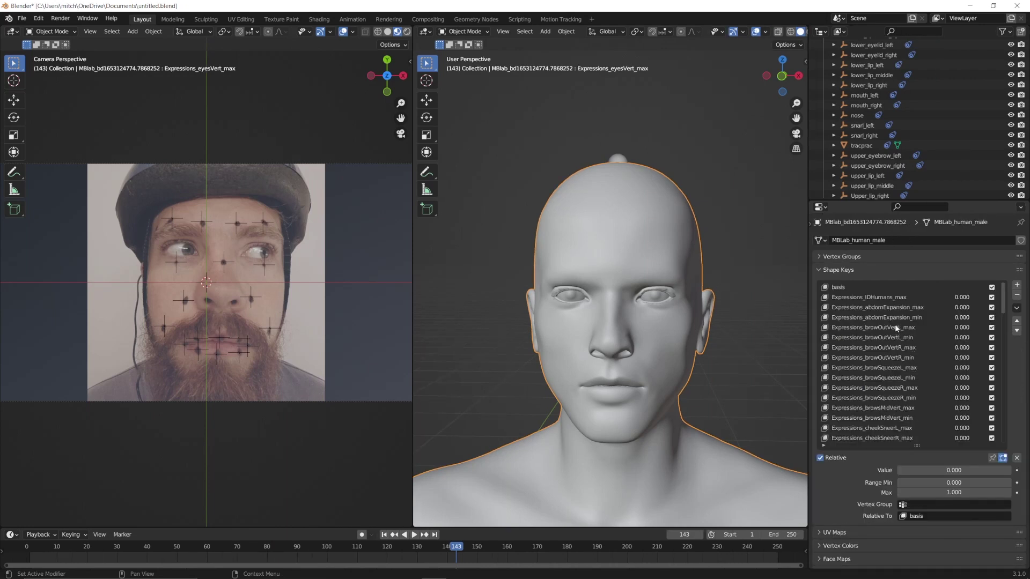
left_click(893, 327)
left_click_drag(922, 470, 899, 470)
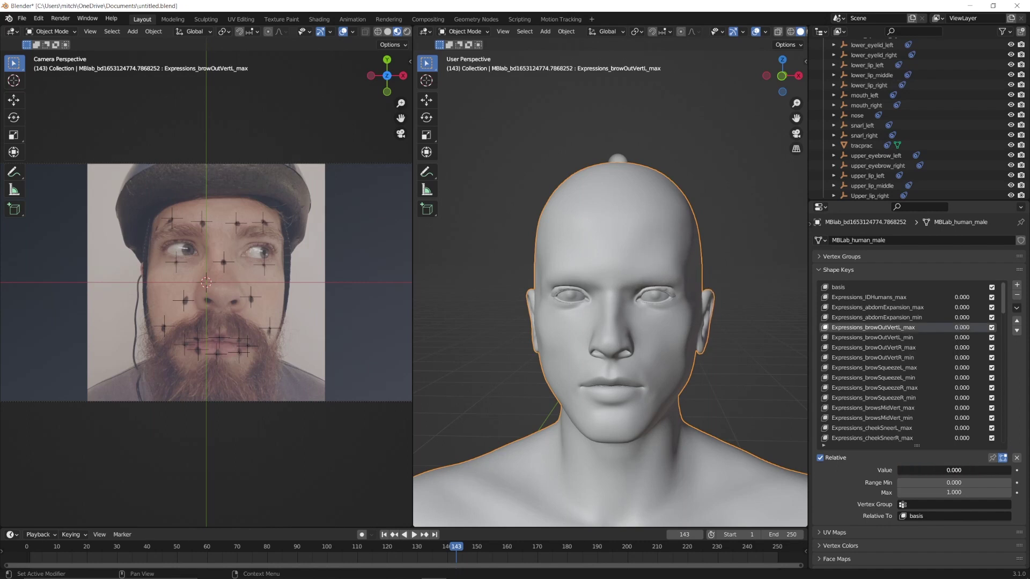
right_click(954, 471)
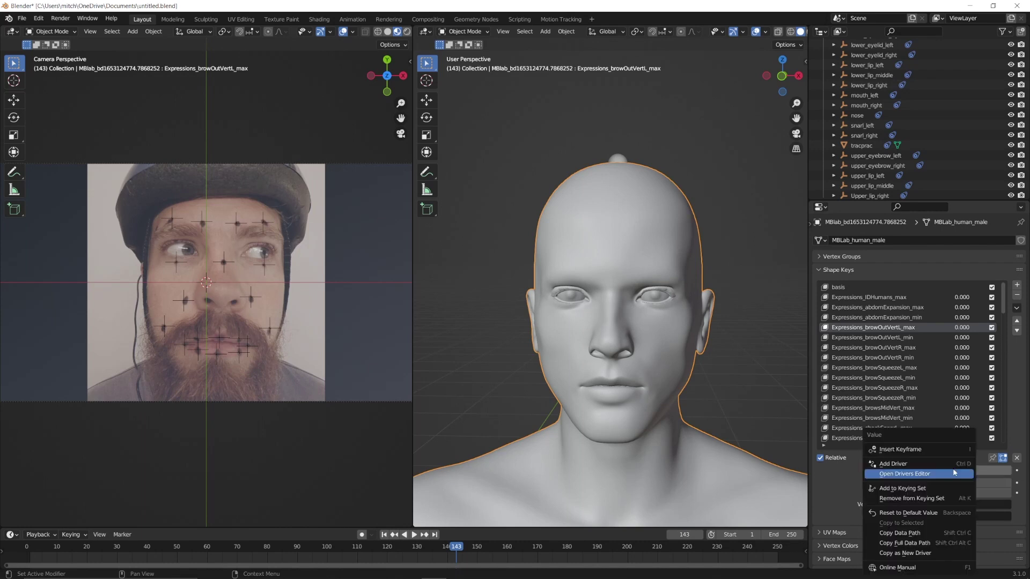
left_click(922, 465)
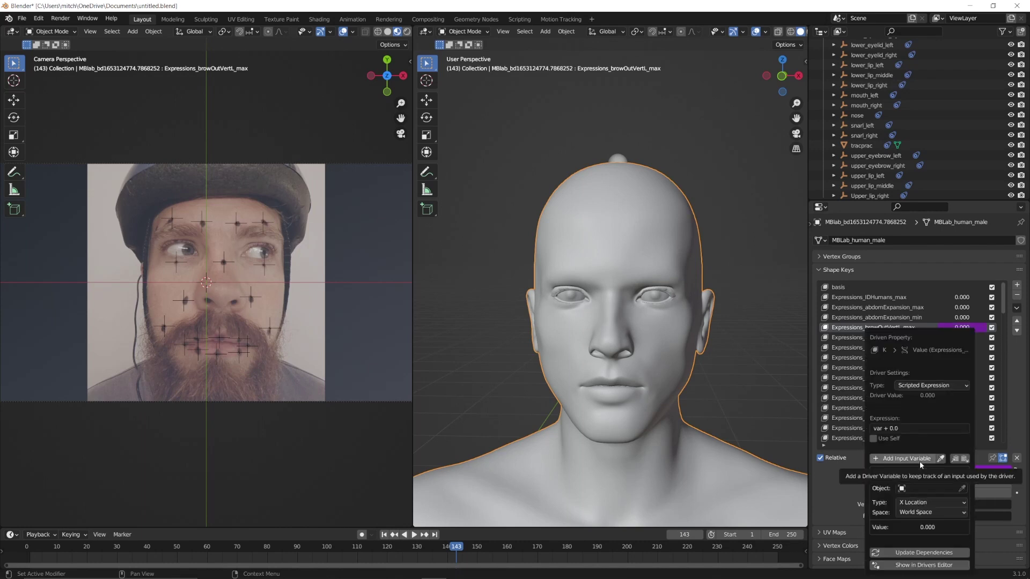
Set the driver variable's object to upper_eyebrow_left, its type to Y Location and its space to Local Space
left_click_drag(929, 328, 912, 215)
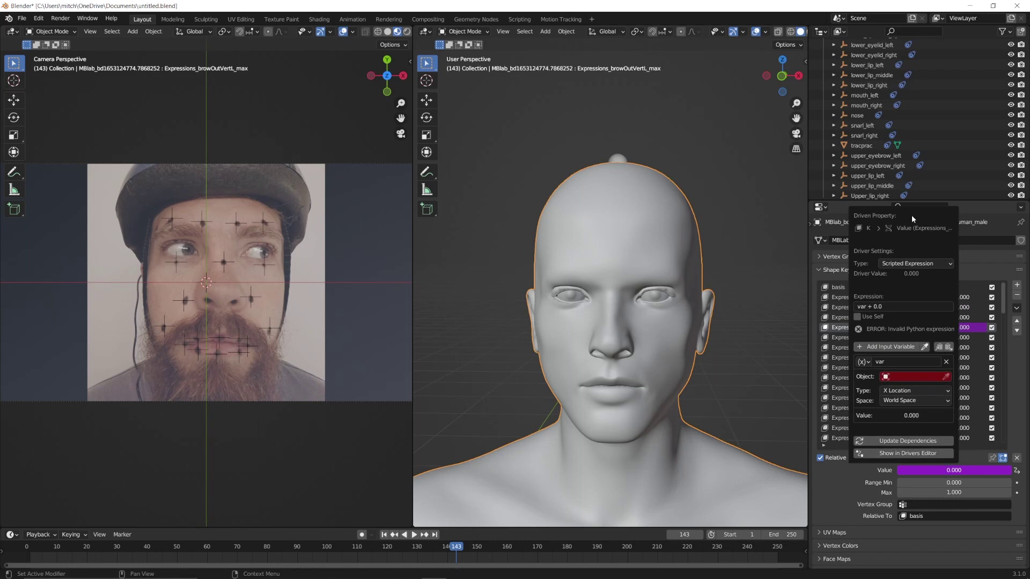
left_click_drag(949, 383, 960, 419)
left_click(927, 412)
scroll(919, 512, "down", 12)
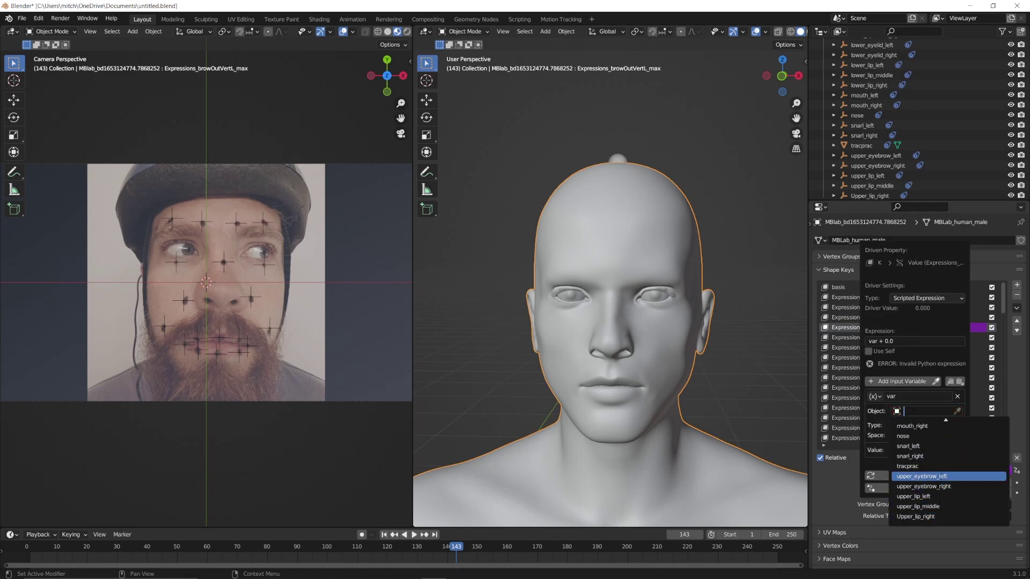
left_click(936, 486)
left_click(926, 415)
left_click(922, 437)
left_click(927, 425)
left_click(923, 459)
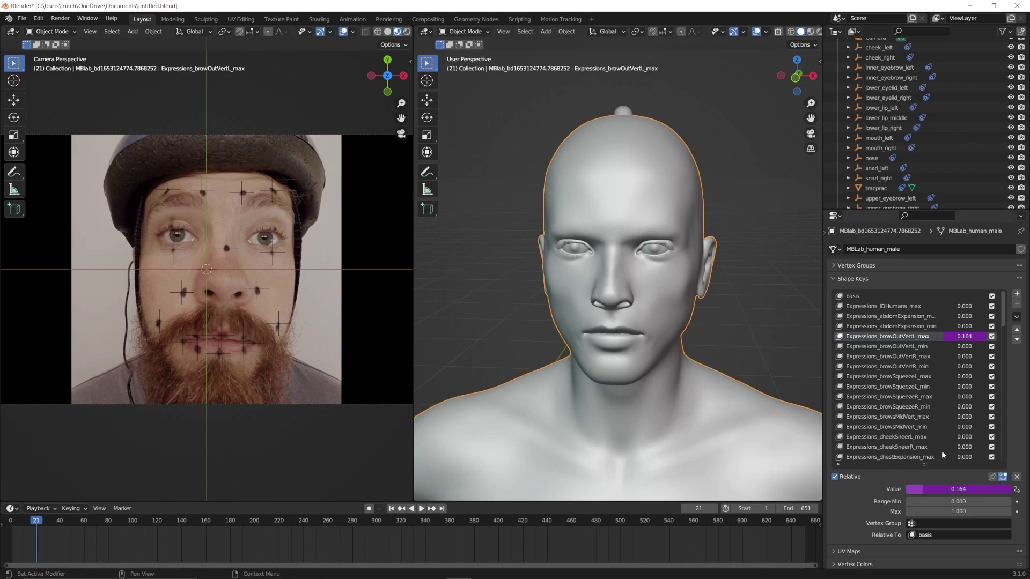
Open the Drivers Editor for the browOutVertL_max value and narrow its window so the character's face stays uncovered
right_click(944, 493)
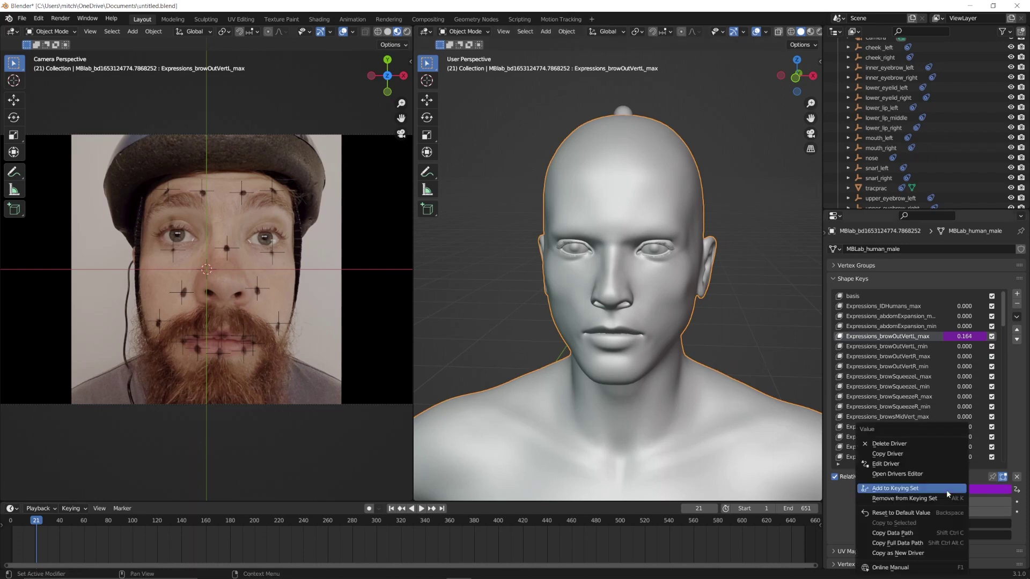
left_click(910, 475)
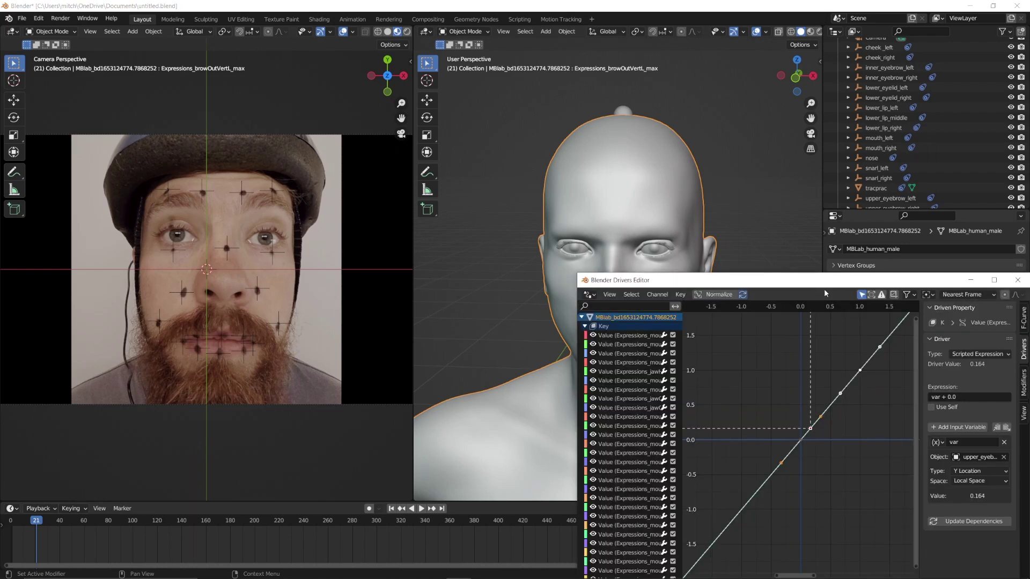
left_click_drag(819, 281, 736, 155)
left_click_drag(764, 158, 805, 170)
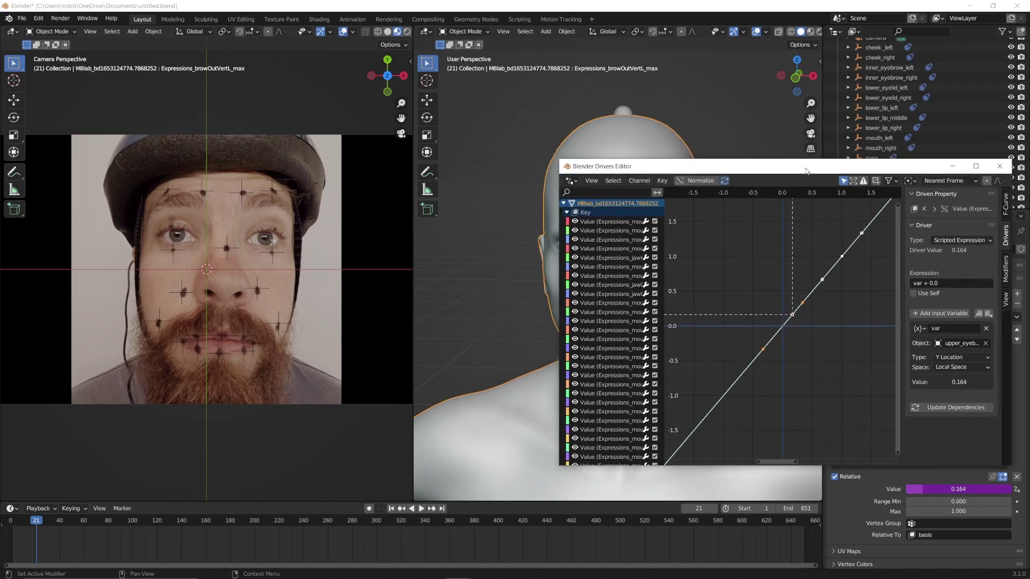
left_click_drag(559, 321, 723, 315)
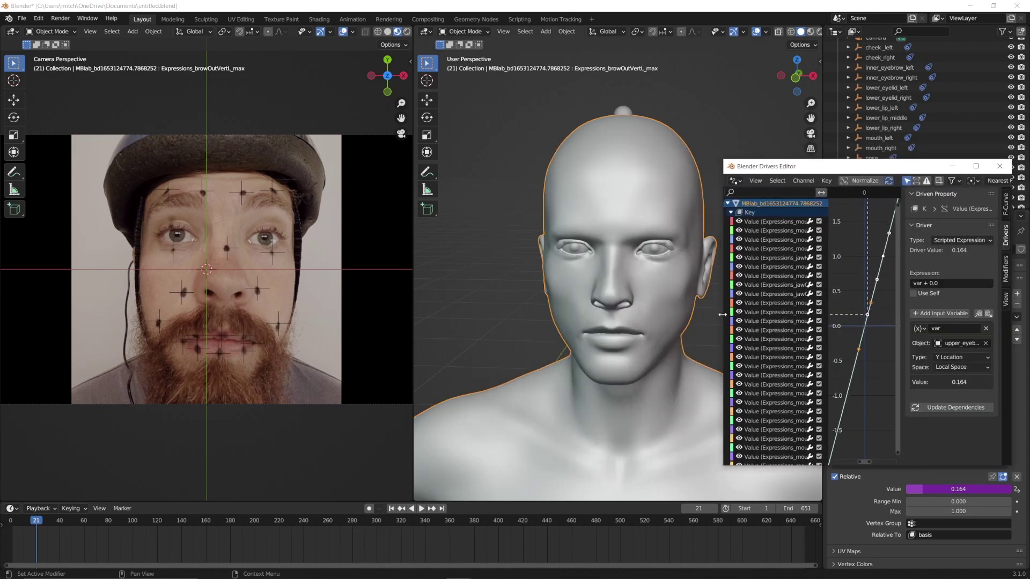
left_click_drag(847, 162, 845, 150)
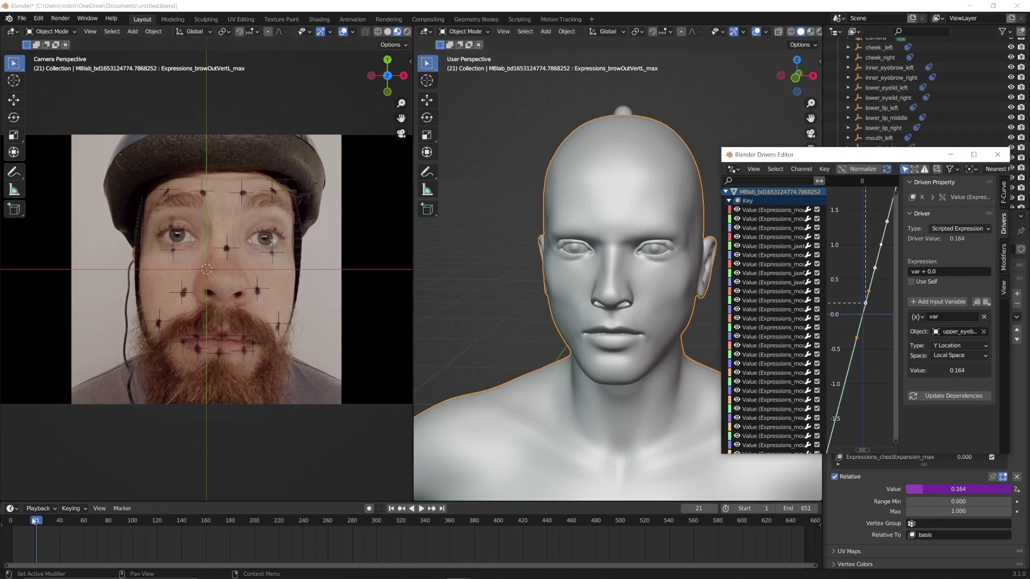
Scrub the timeline to compare the driver's value with the brow relaxed at frame 5 and raised at frame 24
left_click(9, 530)
key("space")
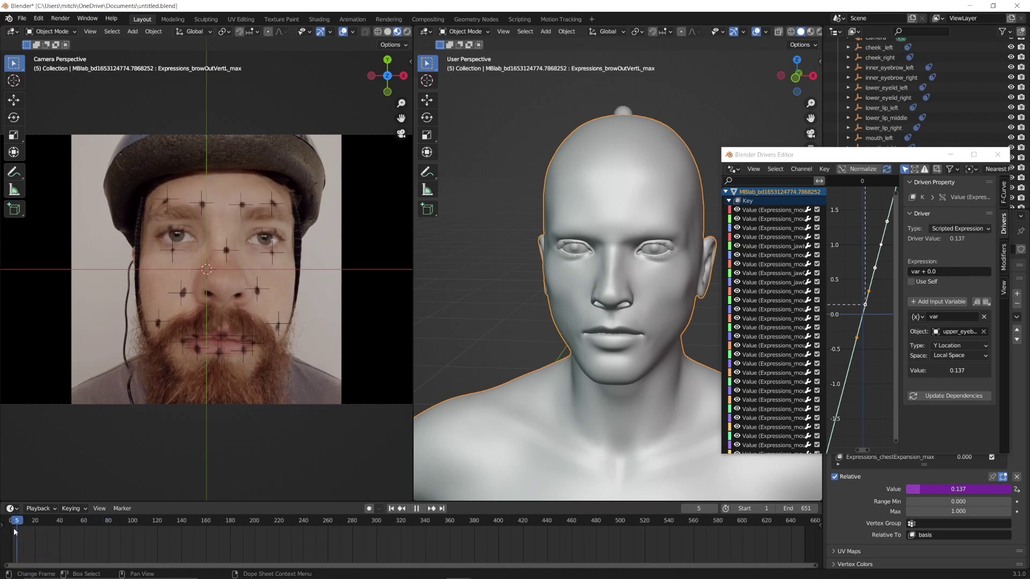
left_click(16, 529)
key("space")
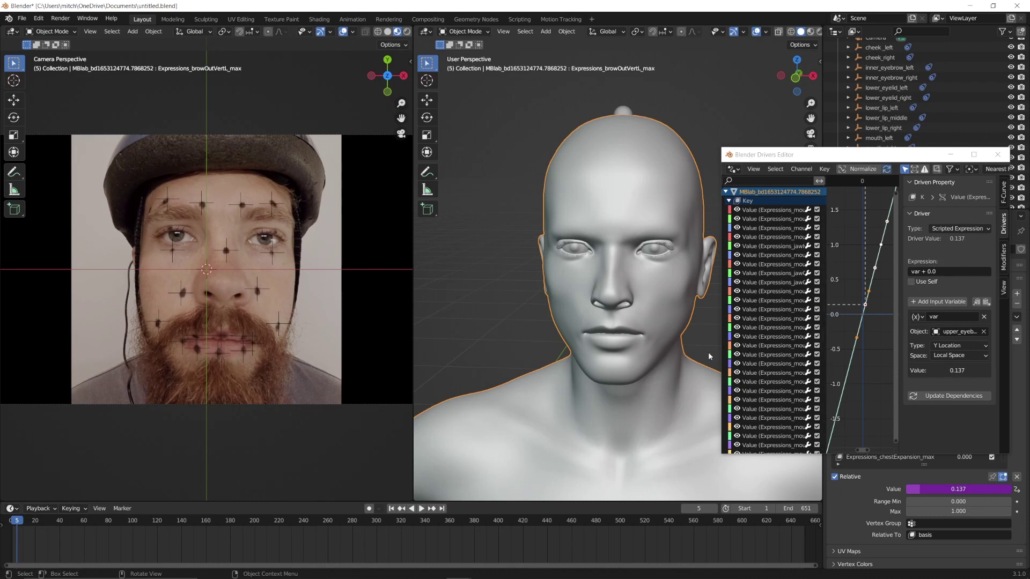
key("space")
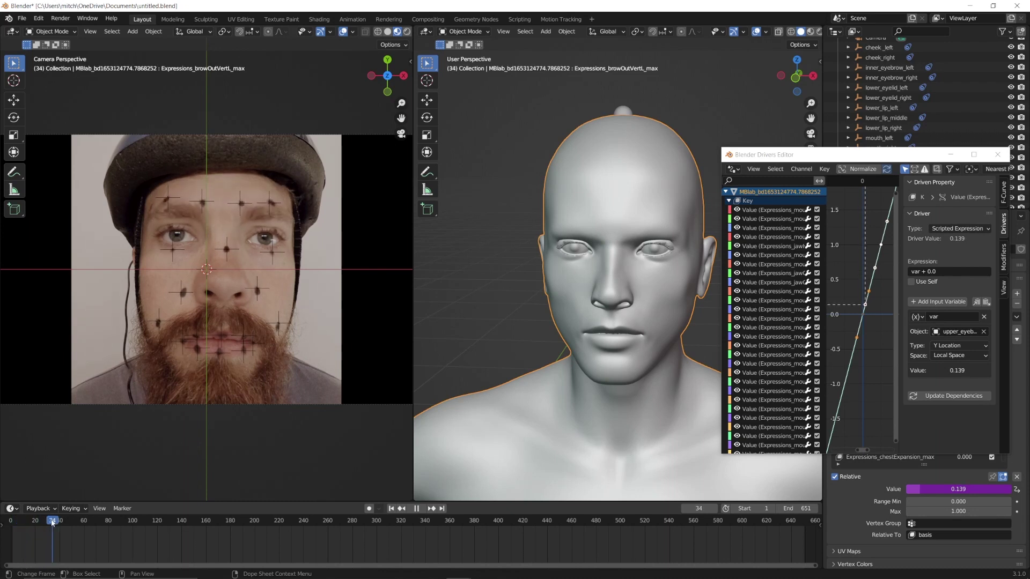
key("space")
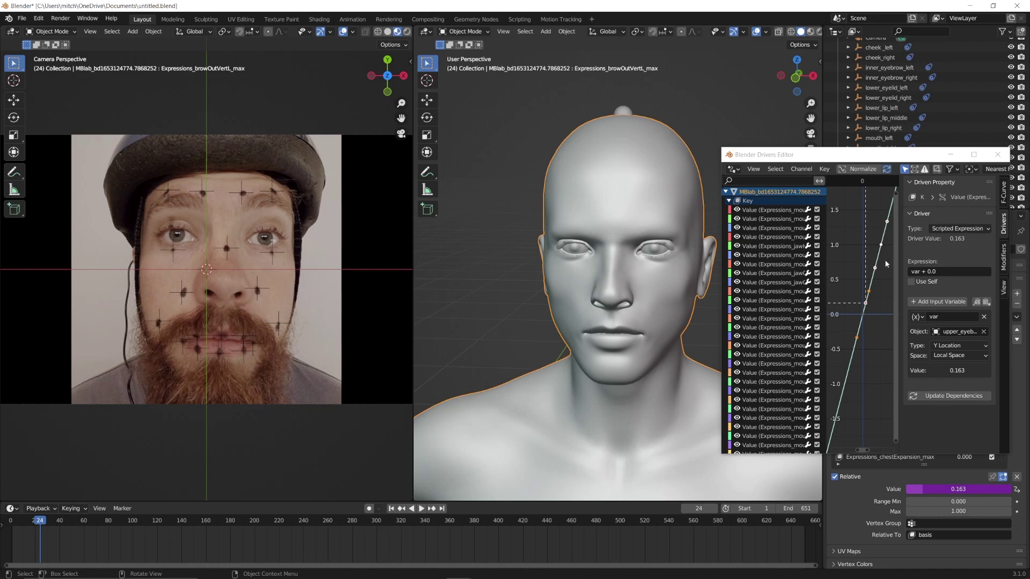
Switch to Calculator, compute the brow's movement range as 0.163 − 0.137, and minimise the Drivers Editor
left_click(509, 578)
left_click_drag(784, 150, 555, 113)
type(".")
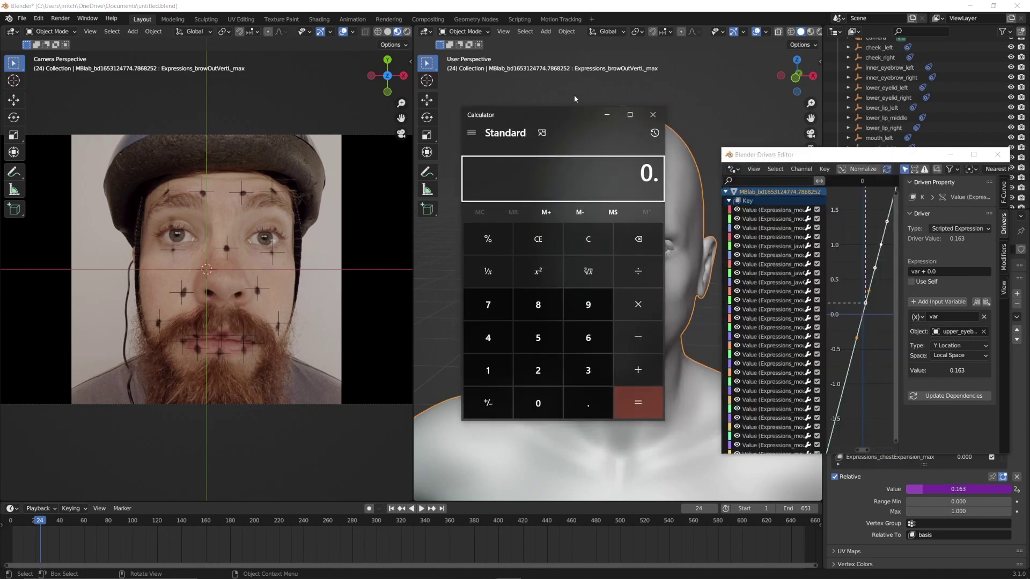
type("163 - 0.137")
key("Return")
left_click(950, 155)
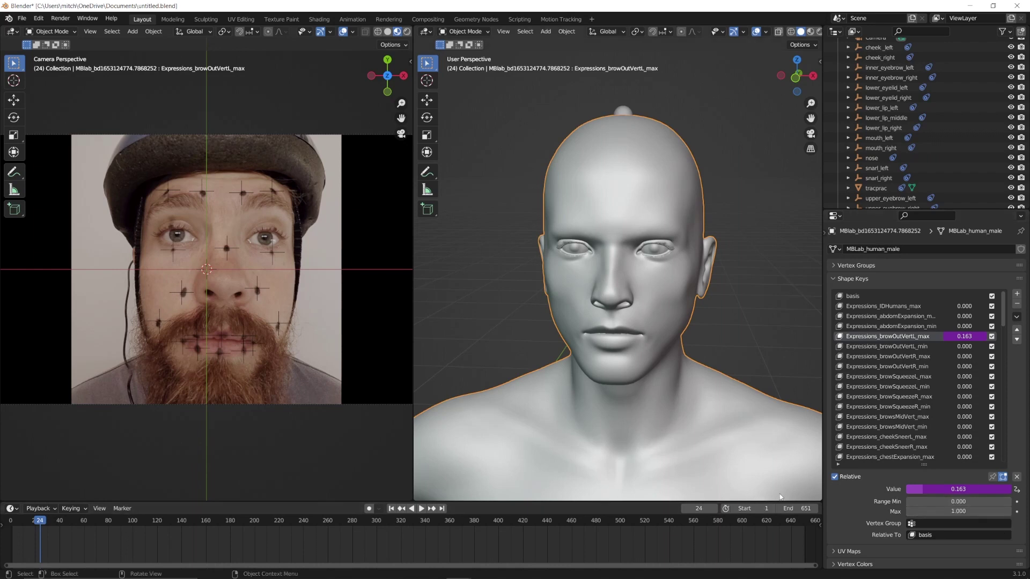
In Calculator, divide 1 by 0.026 to get the driver's multiplier, then close Calculator
left_click(510, 569)
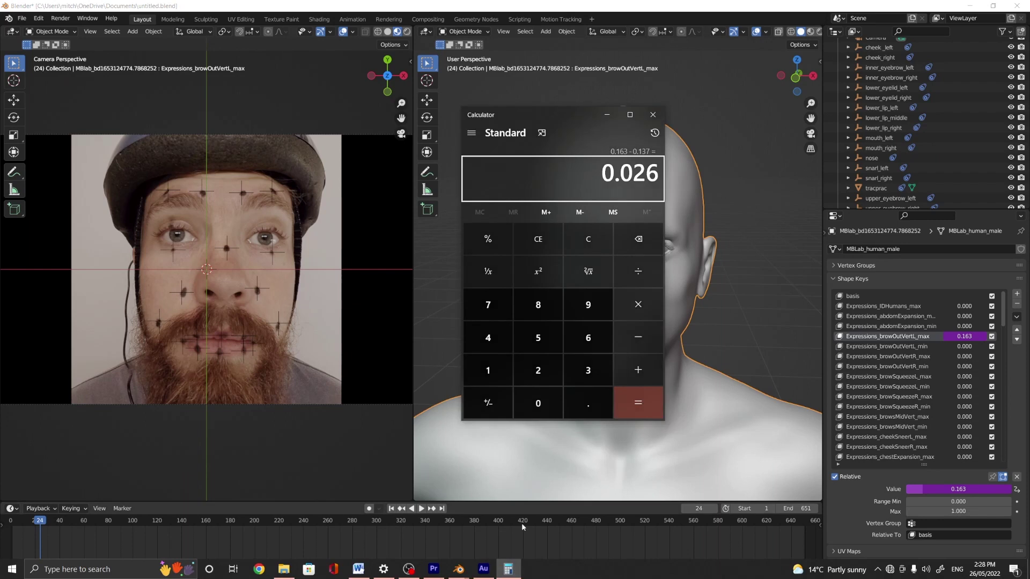
key("Escape")
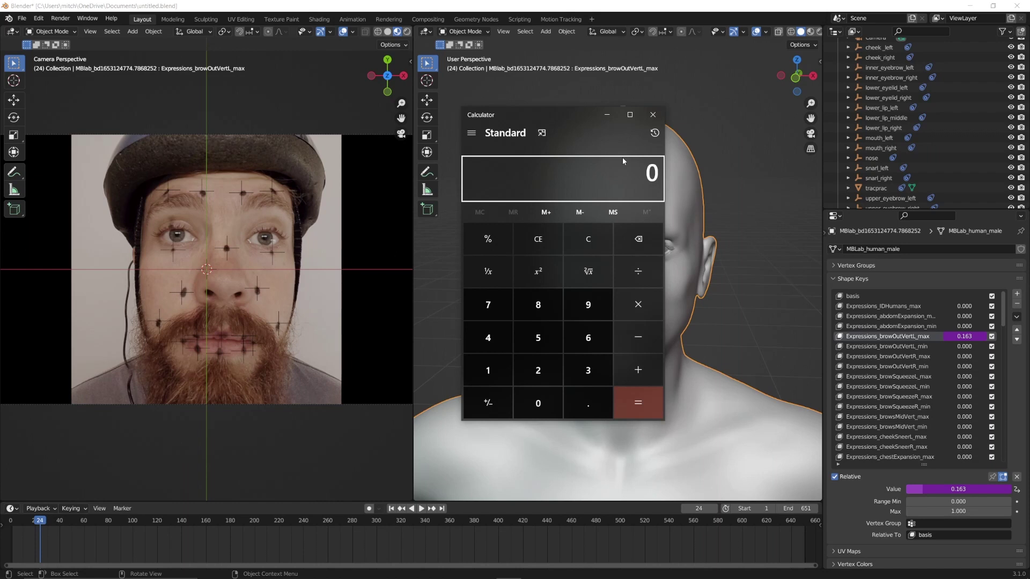
key("1")
type("0.026")
key("Return")
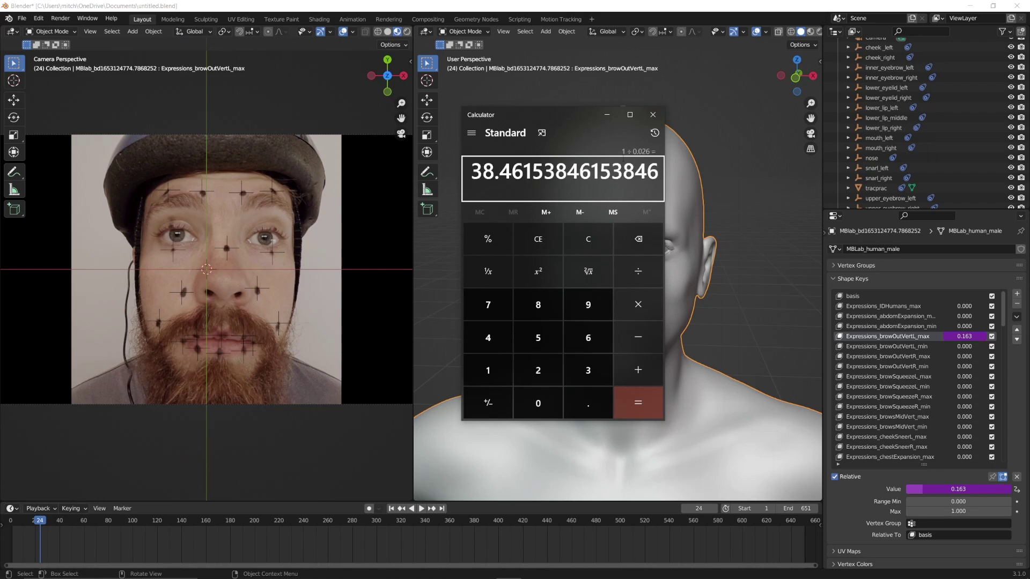
left_click(652, 114)
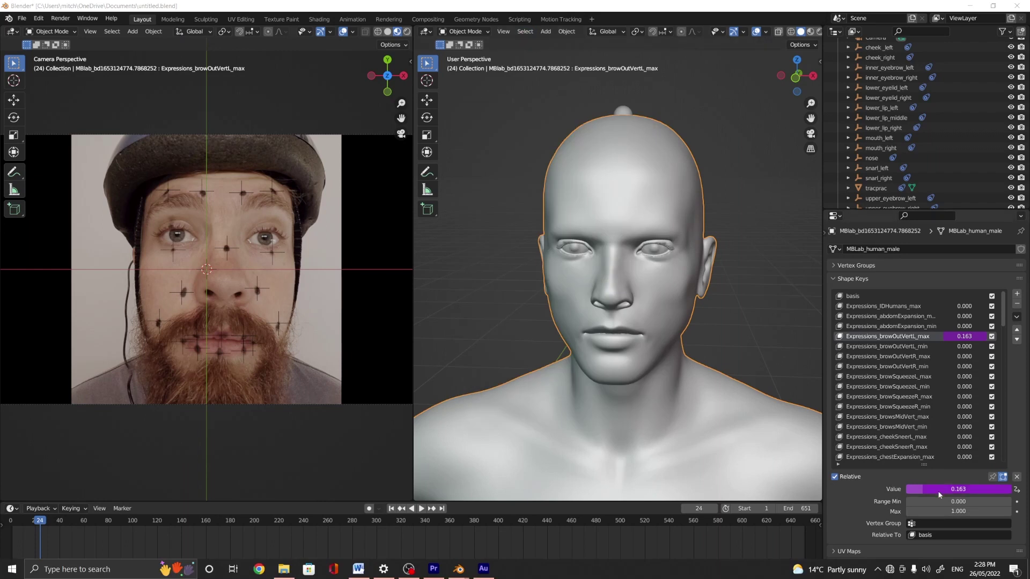
Reopen the Drivers Editor for the browOutVertL_max value and set its driver expression to var*38.46
right_click(935, 490)
left_click(895, 474)
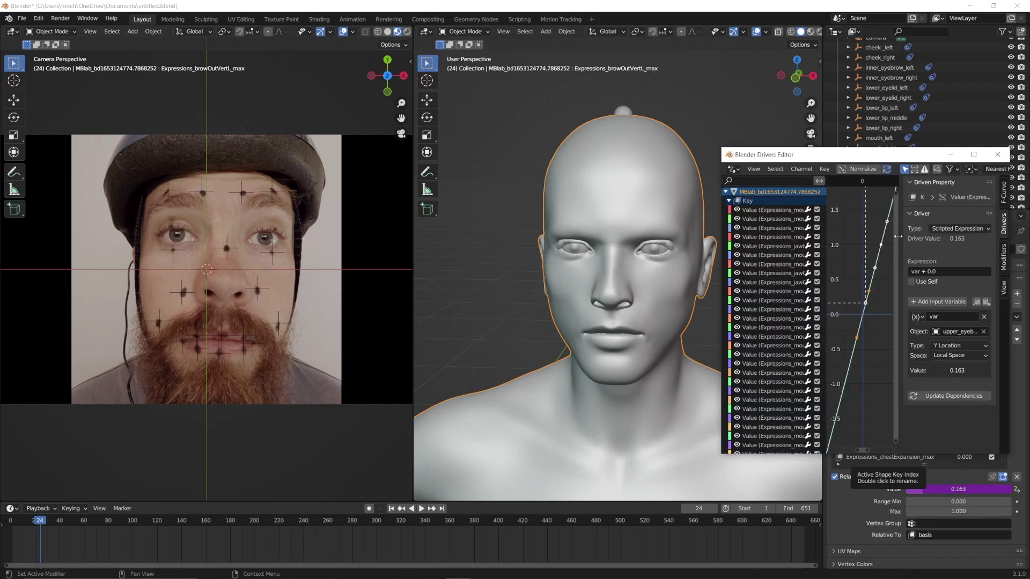
type("var*38.46")
key("Return")
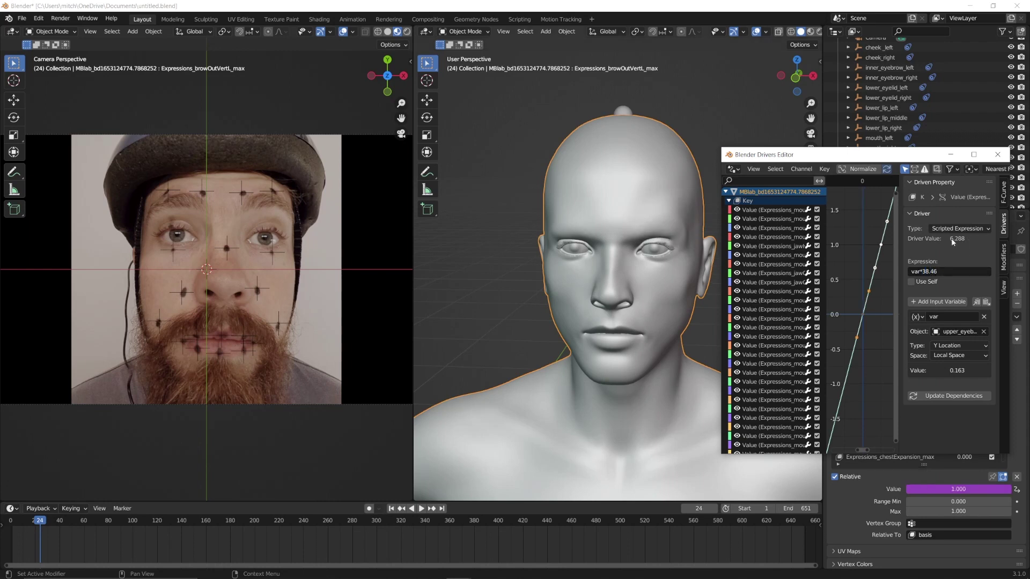
Check the driver value at frame 3 with the brow relaxed, set the expression to var*38.46-5.2, and scrub to frame 20 to test it
left_click(41, 525)
key("space")
left_click_drag(42, 525, 14, 530)
key("space")
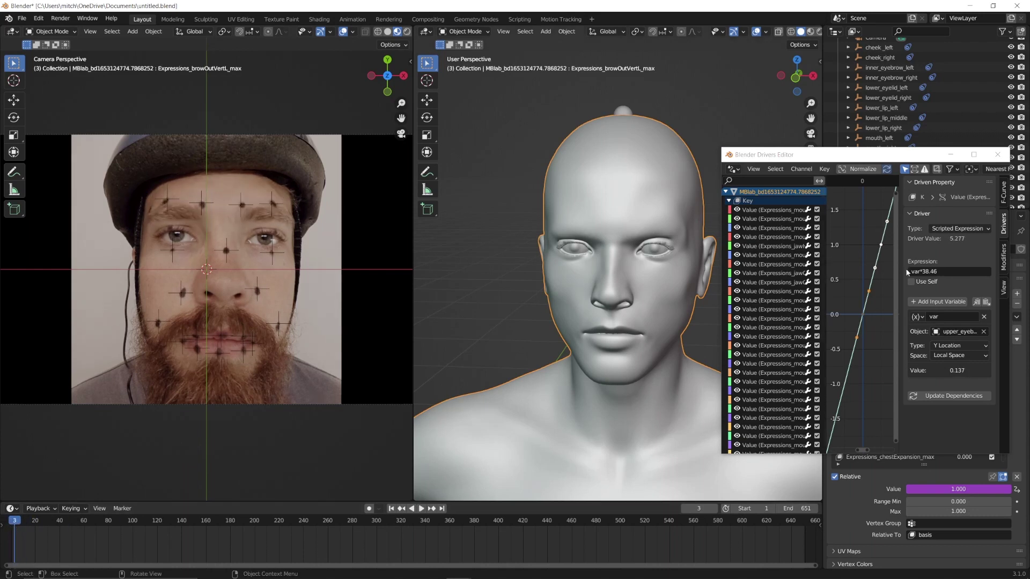
left_click(936, 271)
type("-5.2")
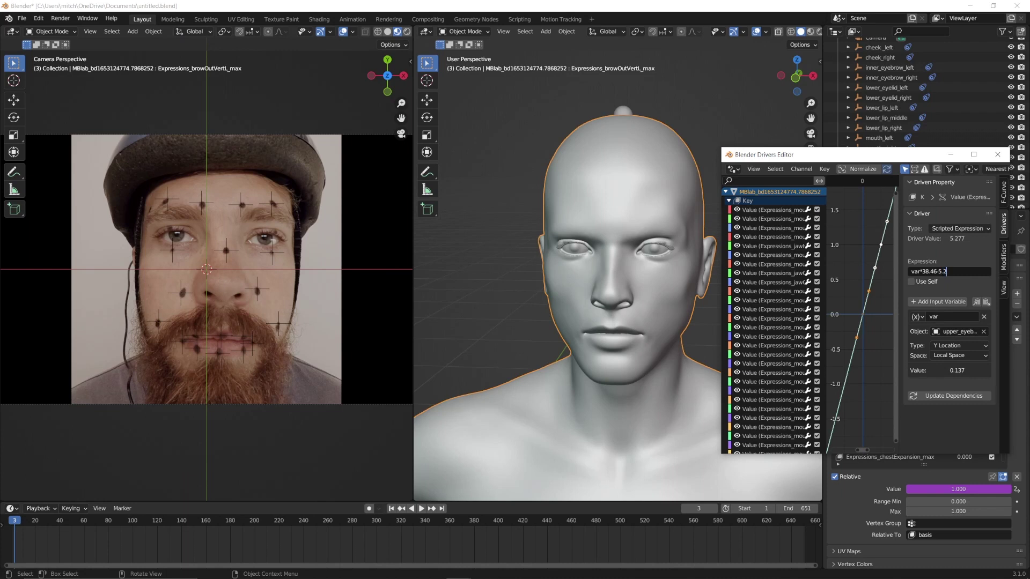
key("Return")
left_click_drag(17, 520, 36, 521)
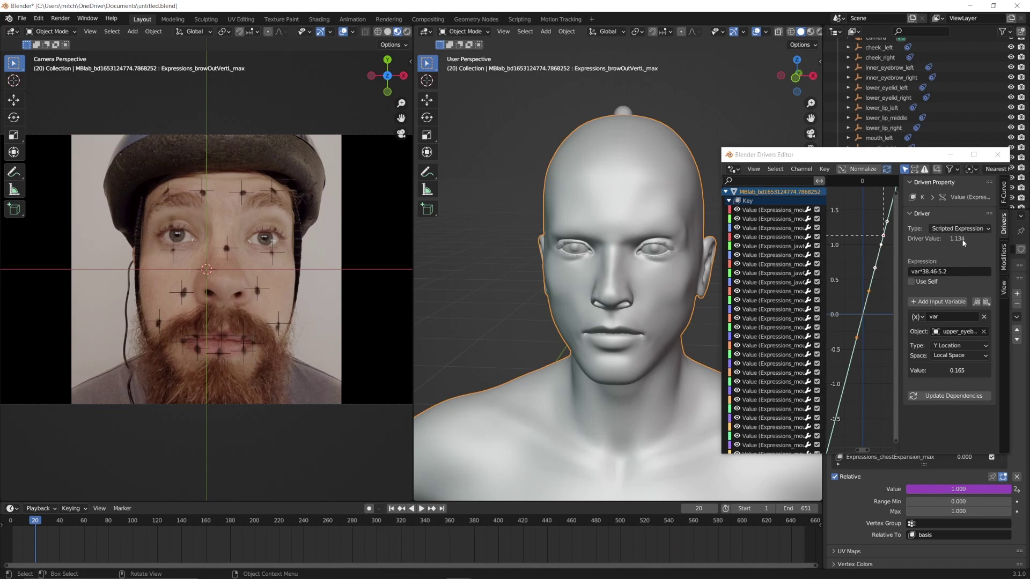
Select the Expressions_browOutVertR_max shape key and add a driver to its value
left_click(942, 356)
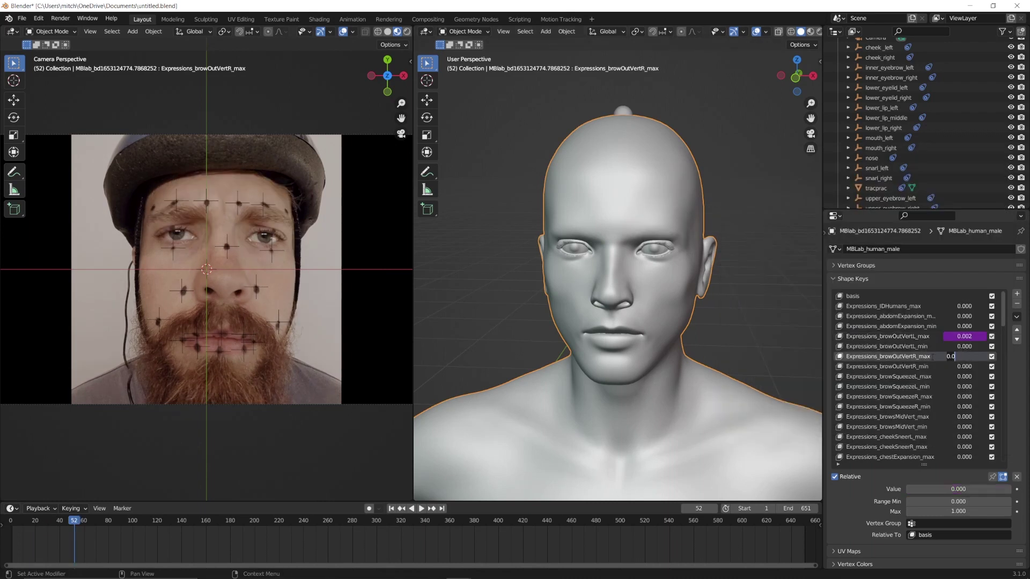
key("Return")
right_click(927, 357)
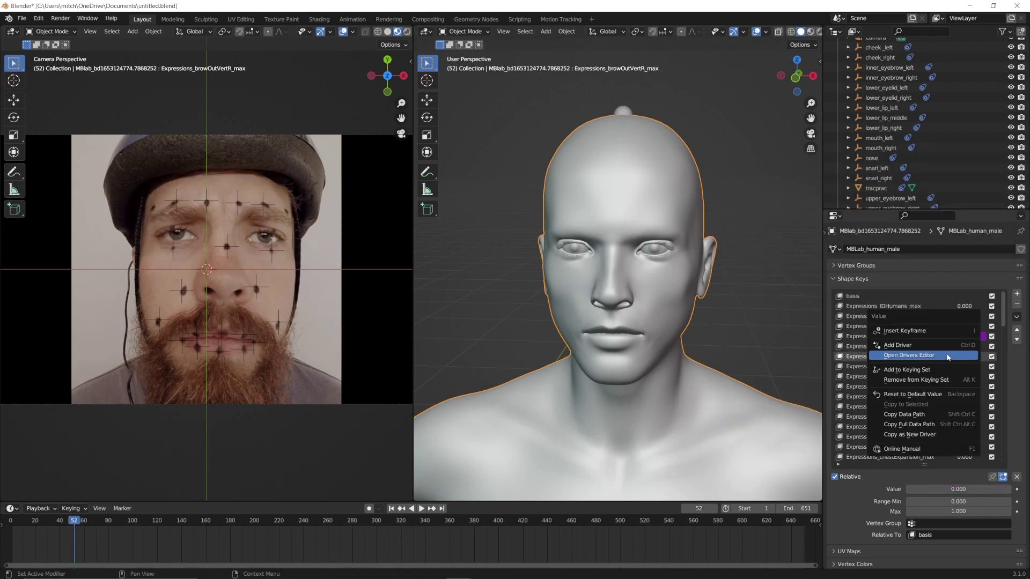
left_click(929, 349)
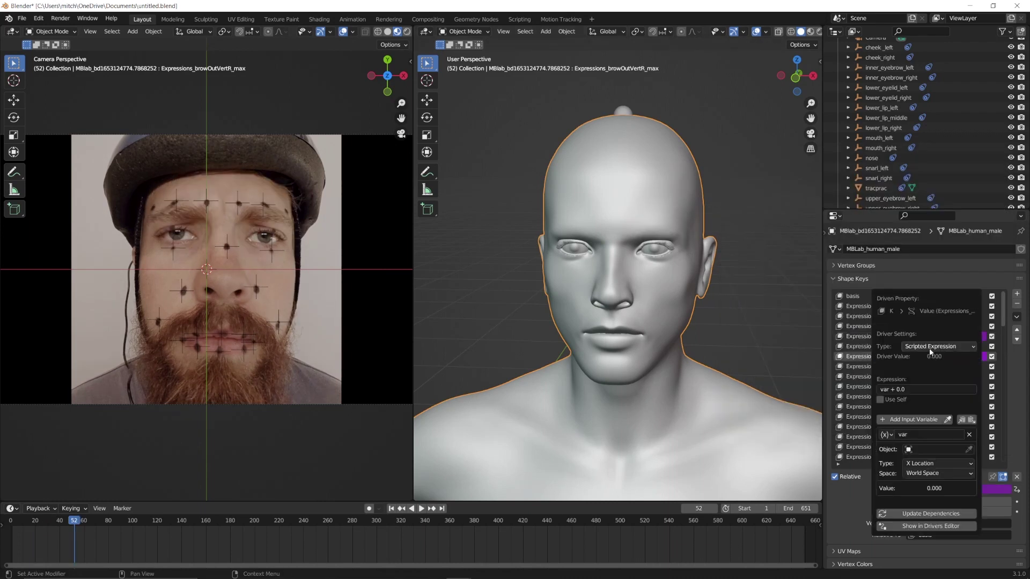
Point the new driver's variable at upper_eyebrow_right, using its Y Location in Local Space
left_click(928, 459)
type("u")
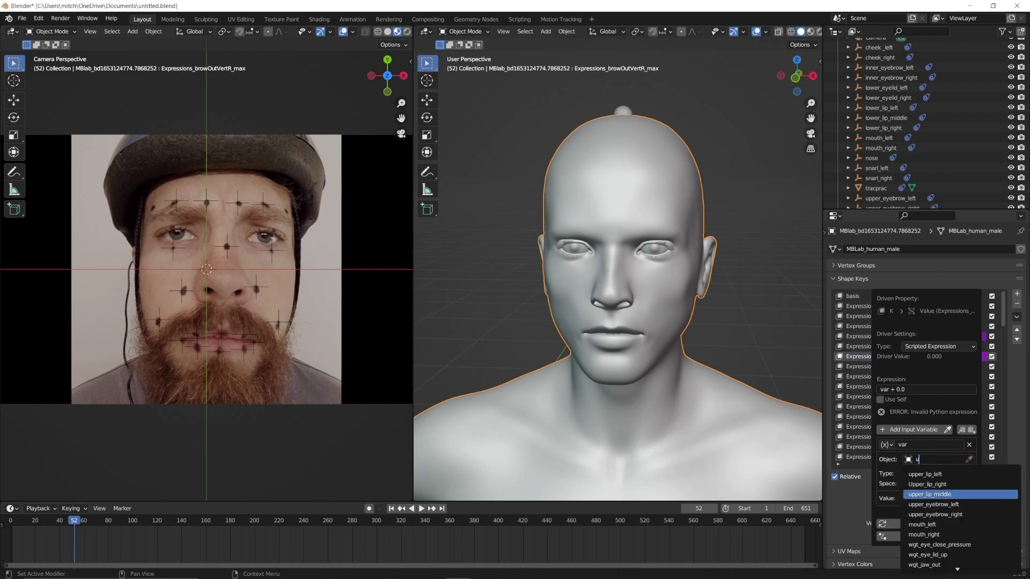
left_click(924, 514)
left_click(918, 465)
left_click(918, 475)
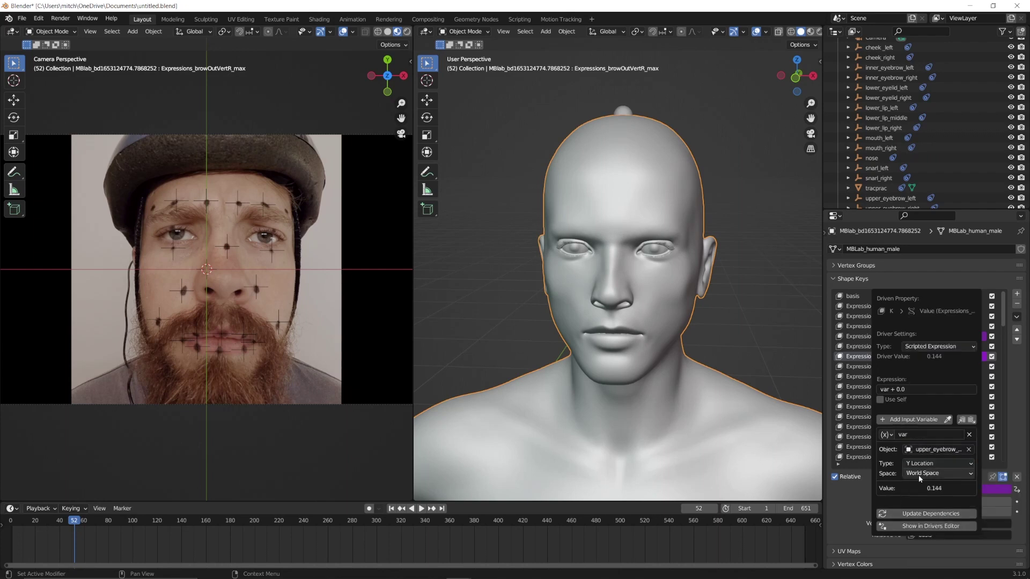
left_click(918, 474)
left_click(920, 507)
Set the browOutVertR_max driver's expression to var*38.46-5.2
left_click(908, 389)
type("var*38.46-5.2")
key("Return")
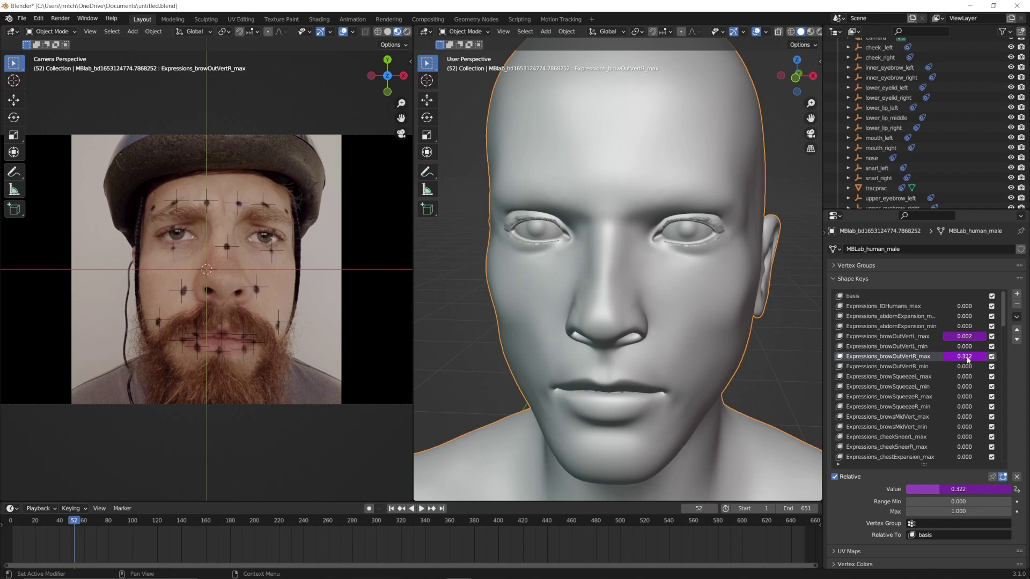
Open the Drivers Editor for the browOutVertR_max value and change the expression's offset so it reads var*38.46-5.5
right_click(949, 489)
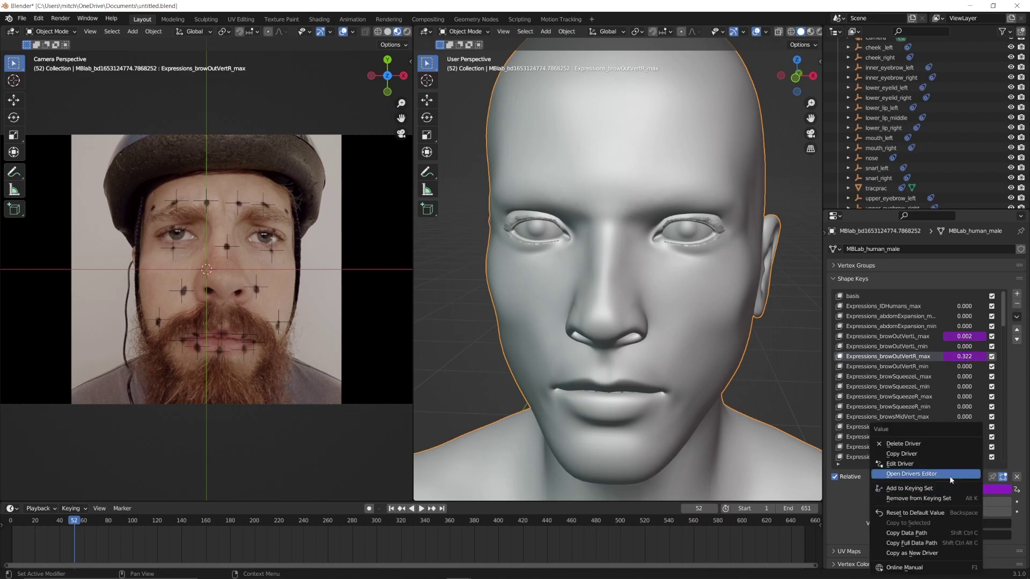
left_click(949, 475)
left_click(944, 272)
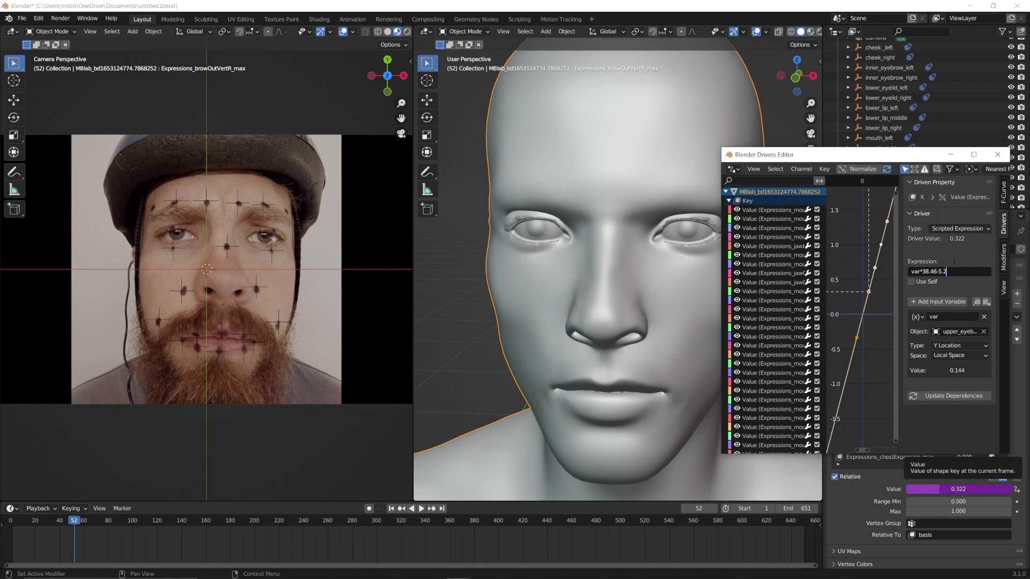
key("BackSpace")
type("5")
key("Return")
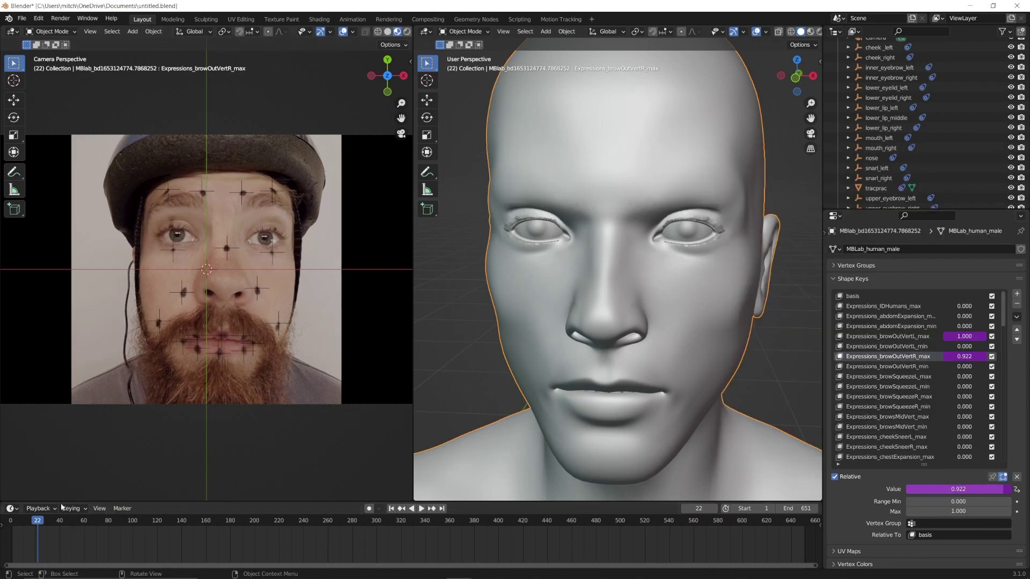
Scrub back towards the start and play the animation to check both outer brow drivers against the footage
left_click_drag(37, 525, 12, 525)
key("space")
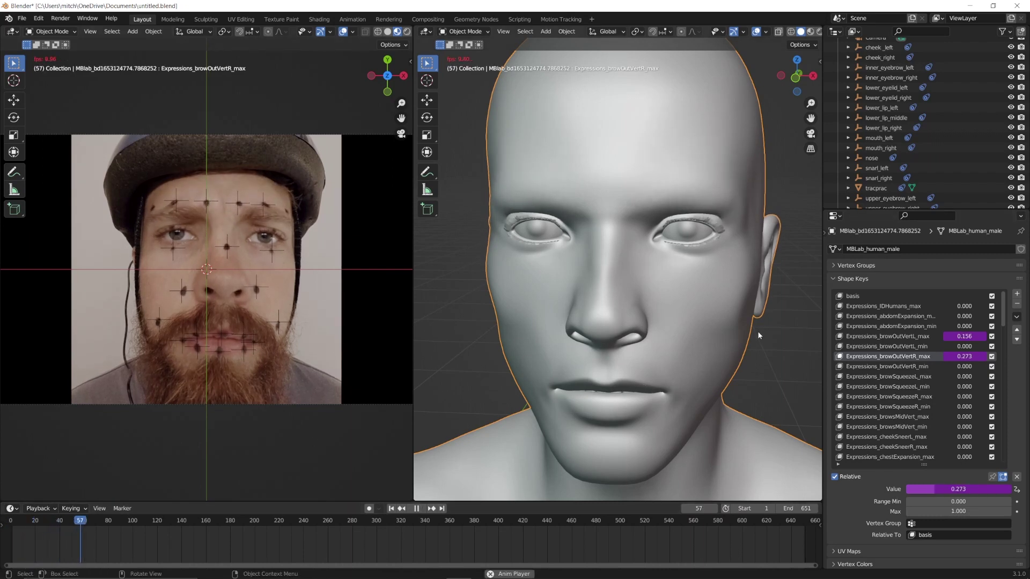
key("space")
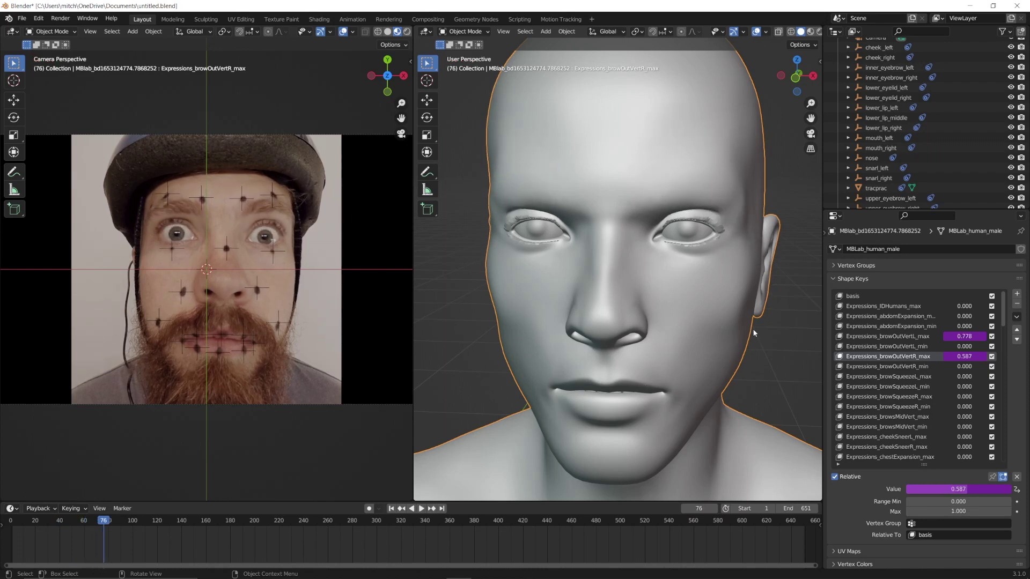